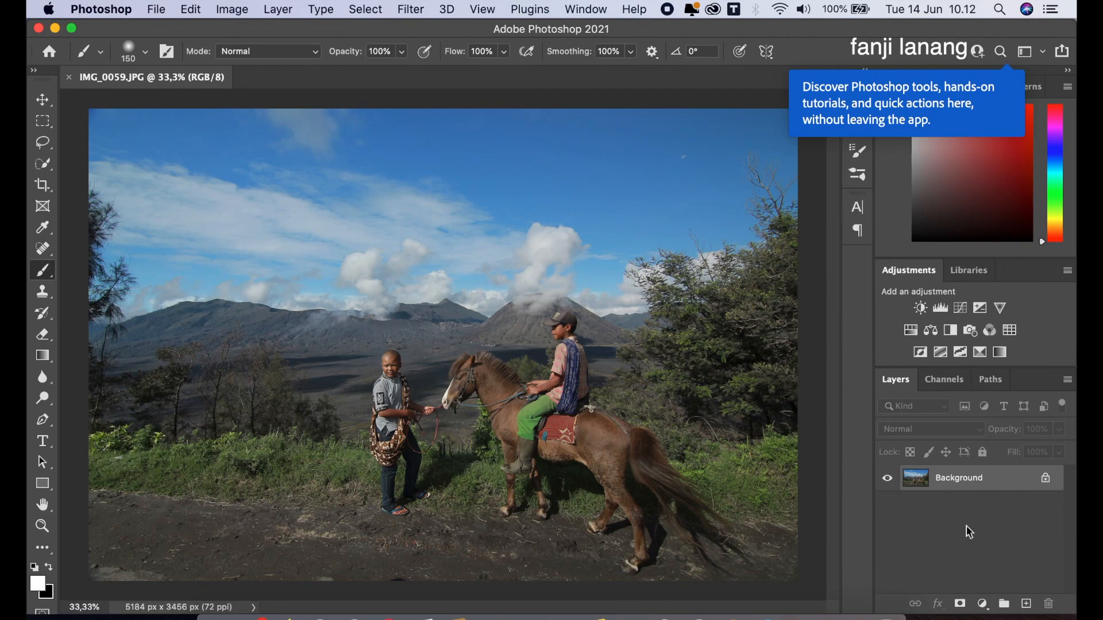
- Add a blank layer above the background and set the white Brush to 40% opacity and size 300
{"action": "left_click", "coordinate": [1030, 606]}
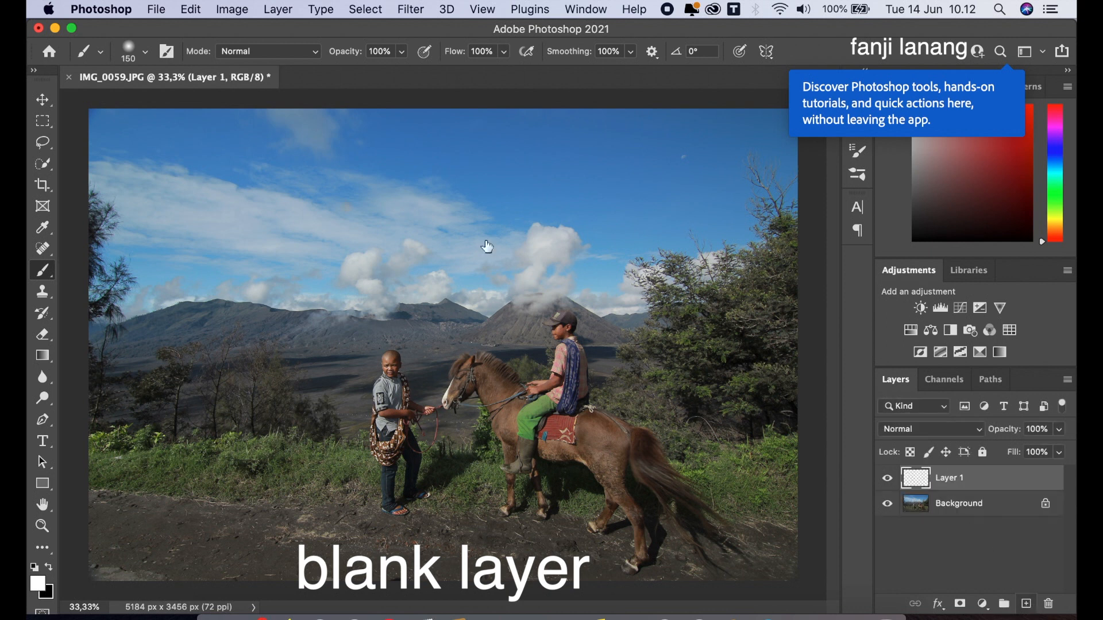
{"action": "right_click", "coordinate": [46, 270]}
{"action": "left_click", "coordinate": [65, 266]}
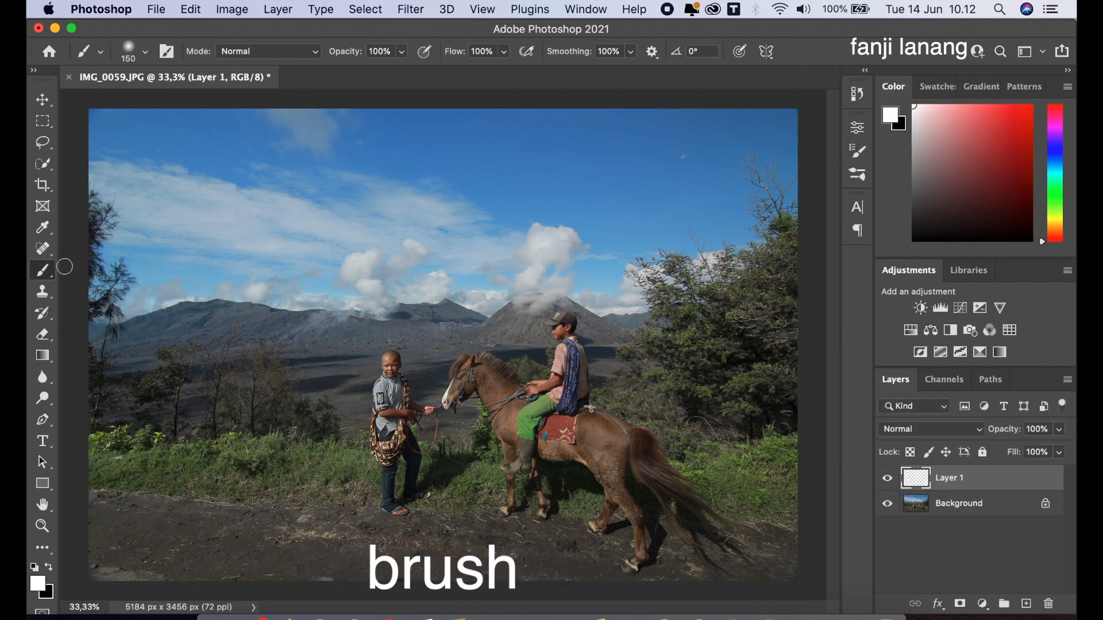
{"action": "left_click_drag", "start_coordinate": [403, 51], "coordinate": [341, 103]}
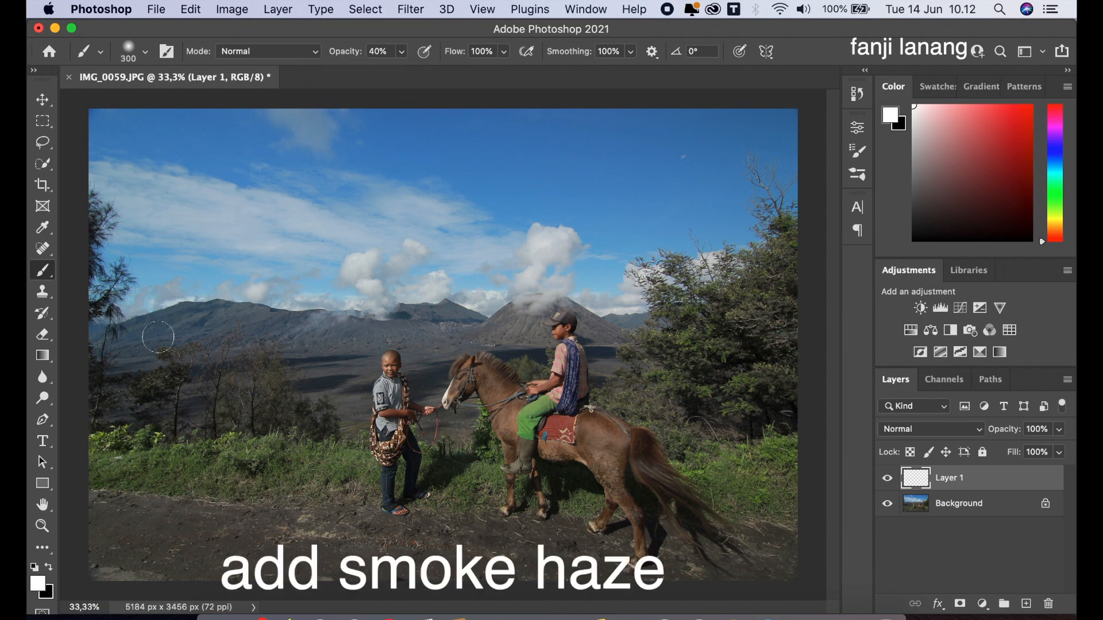
- Paint soft white haze patches across the valley below the mountains and over the bushes on the photo's left side
{"action": "left_click", "coordinate": [125, 355]}
{"action": "left_click", "coordinate": [141, 356]}
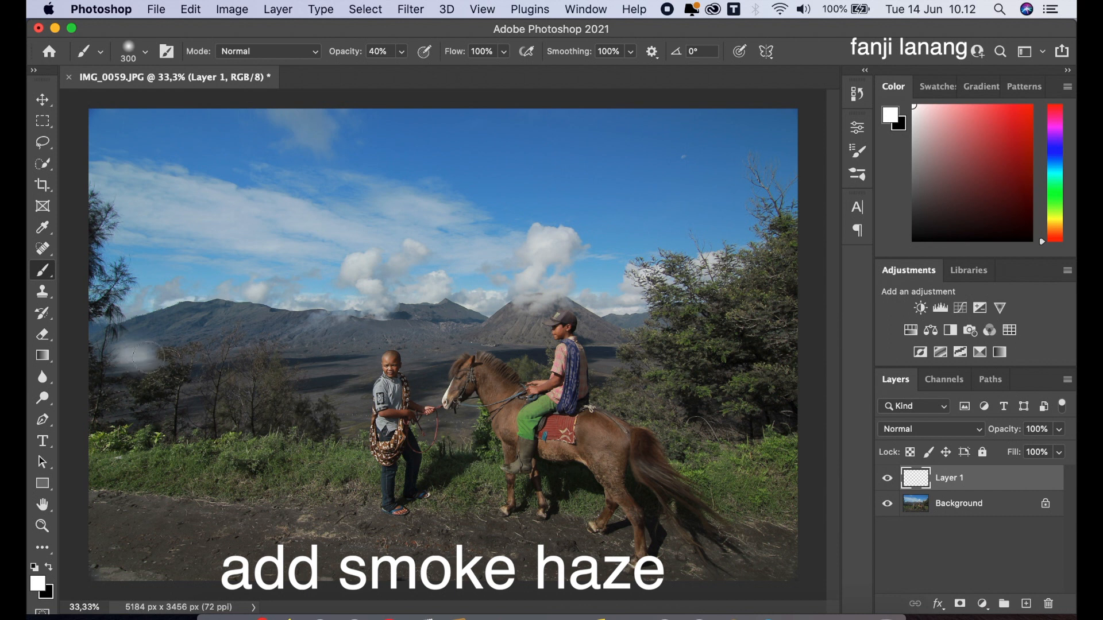
{"action": "left_click", "coordinate": [315, 350]}
{"action": "left_click_drag", "start_coordinate": [315, 351], "coordinate": [469, 339]}
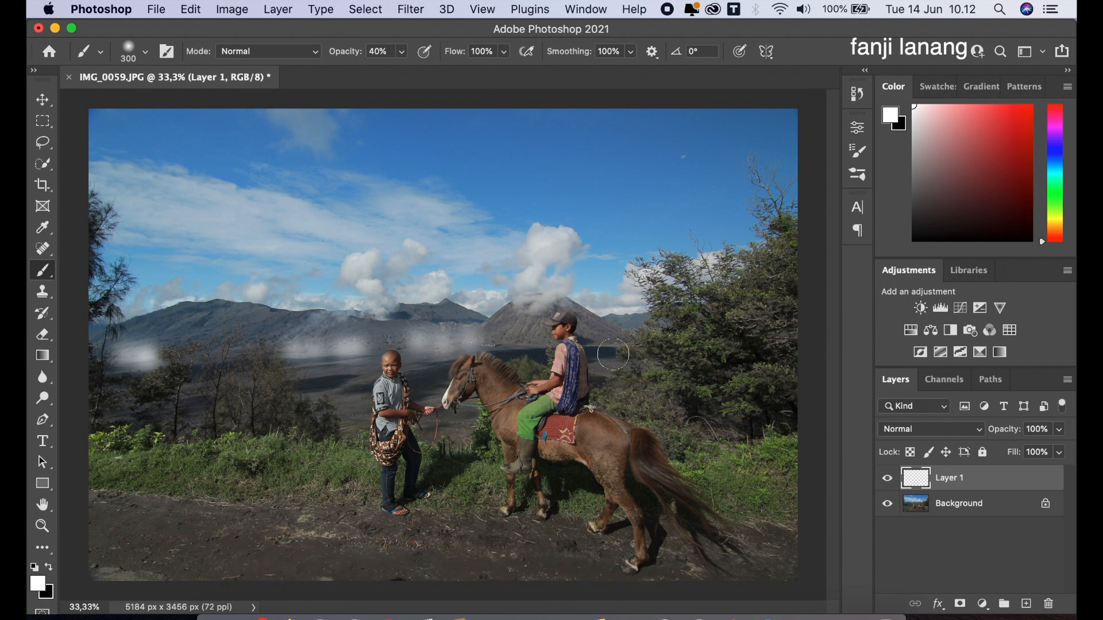
{"action": "left_click", "coordinate": [608, 342]}
{"action": "left_click", "coordinate": [521, 342]}
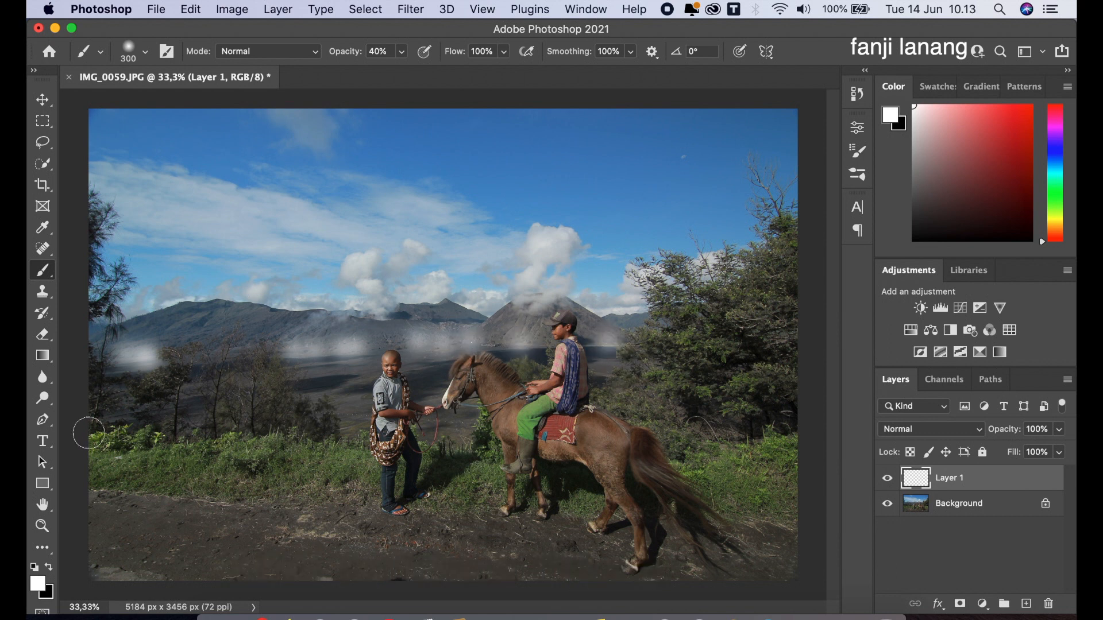
{"action": "left_click", "coordinate": [125, 414]}
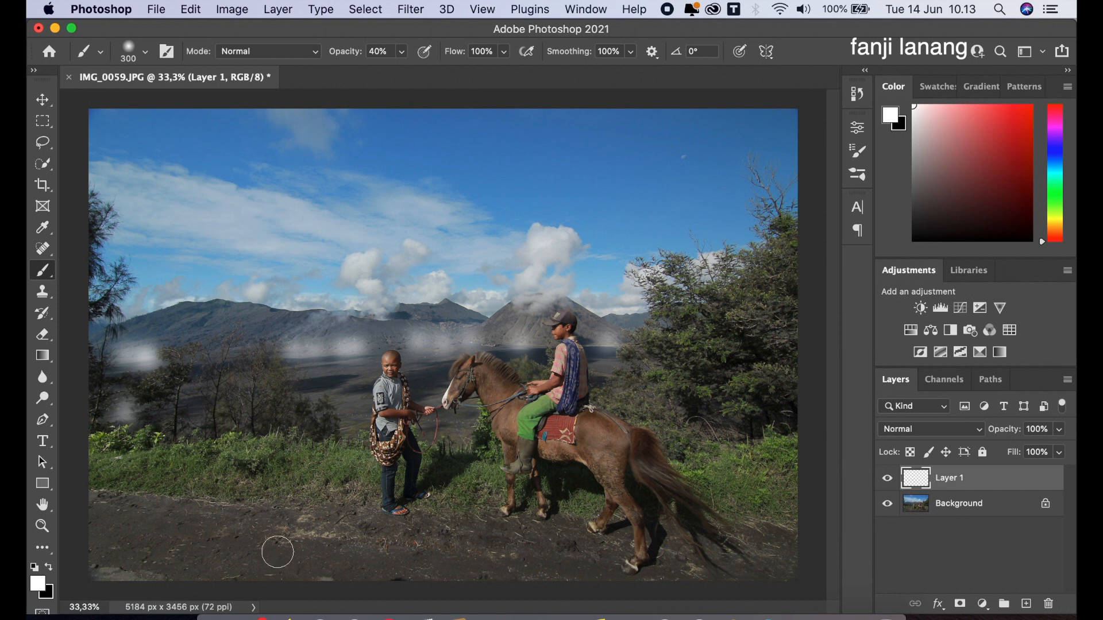
- Enlarge the brush to 400 and dab white haze along the left stretch of the road's grassy edge
{"action": "key", "text": "bracketright"}
{"action": "left_click", "coordinate": [103, 490]}
{"action": "left_click", "coordinate": [121, 490]}
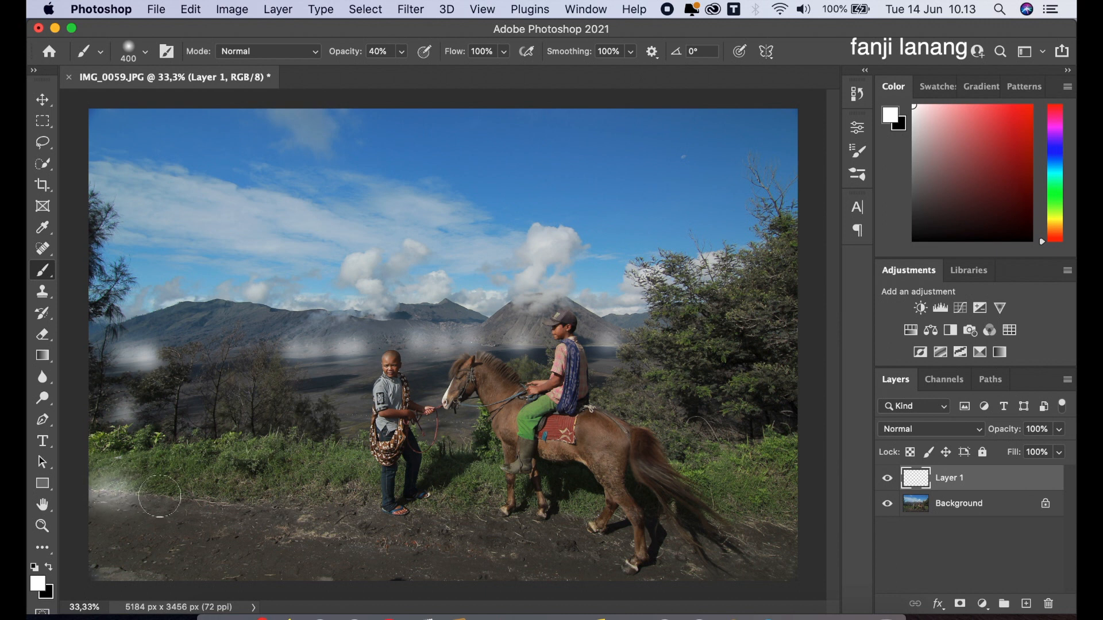
{"action": "left_click", "coordinate": [165, 496]}
{"action": "left_click", "coordinate": [267, 501]}
{"action": "left_click", "coordinate": [223, 508]}
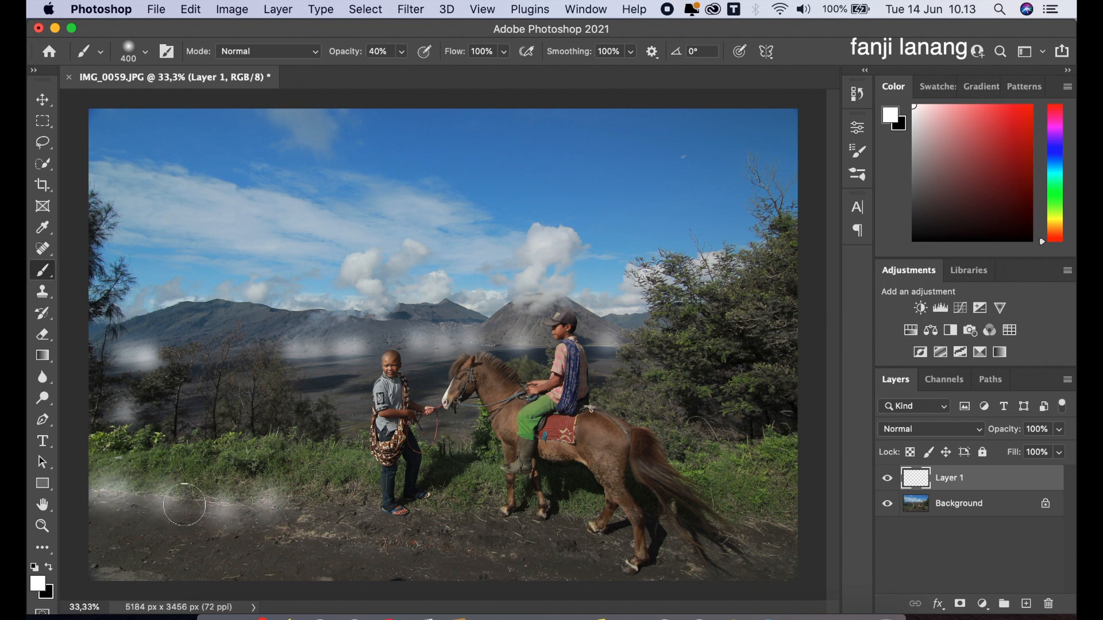
{"action": "left_click", "coordinate": [191, 504]}
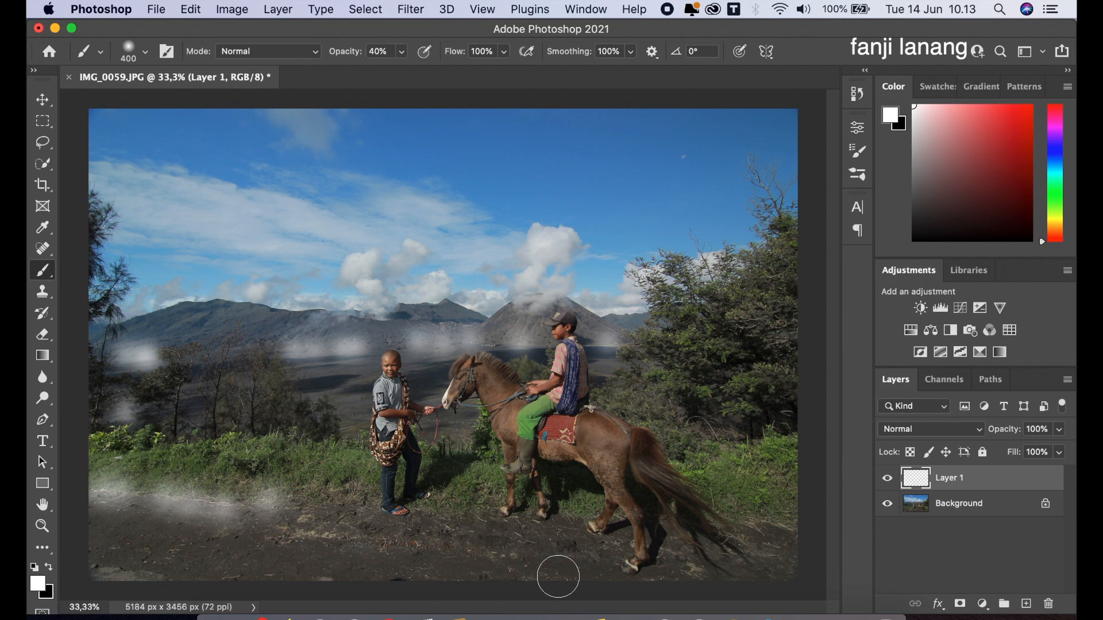
- Dab more white haze on the lower road, beside the standing boy, in the right-hand bushes and along the right roadside
{"action": "left_click", "coordinate": [555, 570]}
{"action": "left_click", "coordinate": [337, 496]}
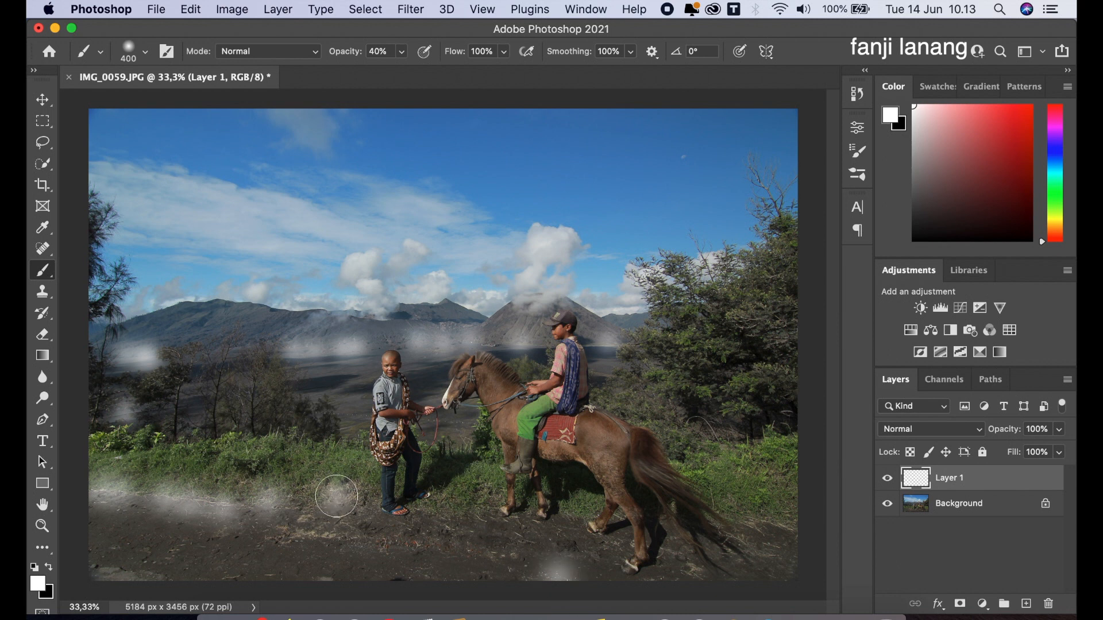
{"action": "left_click", "coordinate": [724, 432]}
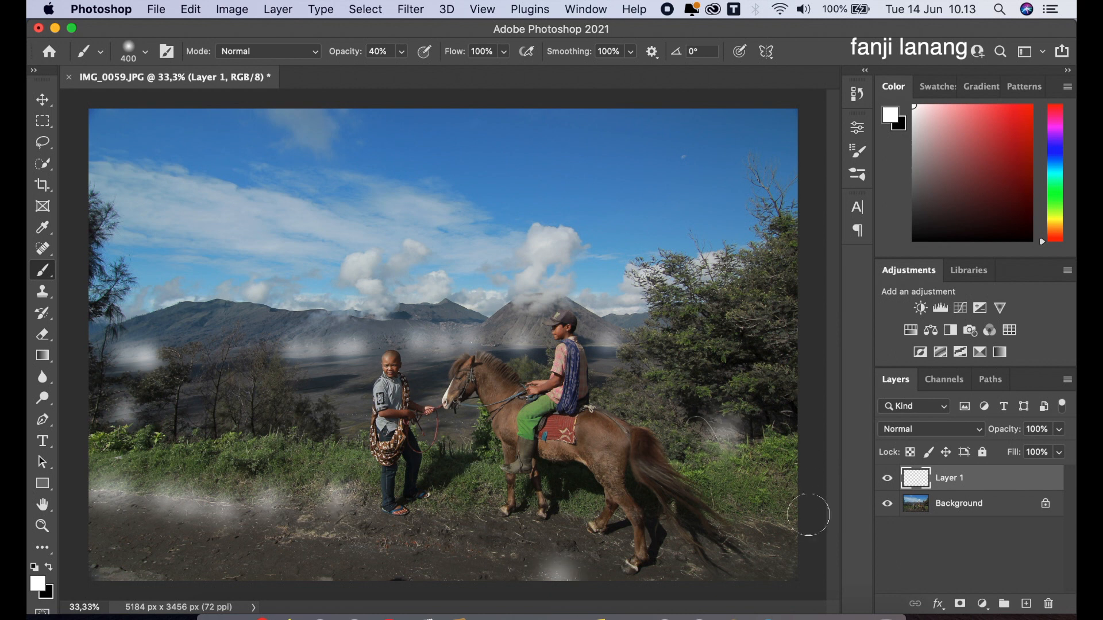
{"action": "left_click", "coordinate": [797, 533]}
{"action": "left_click", "coordinate": [765, 523]}
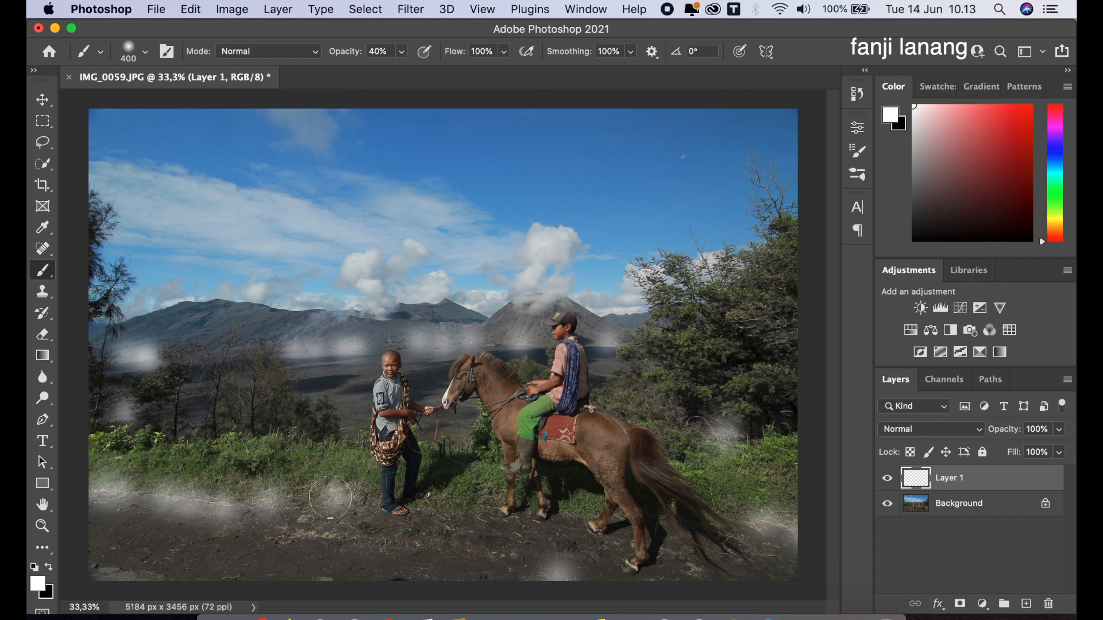
- Apply a Gaussian Blur with a radius of 47,2 pixels to the painted haze layer
{"action": "left_click", "coordinate": [423, 10]}
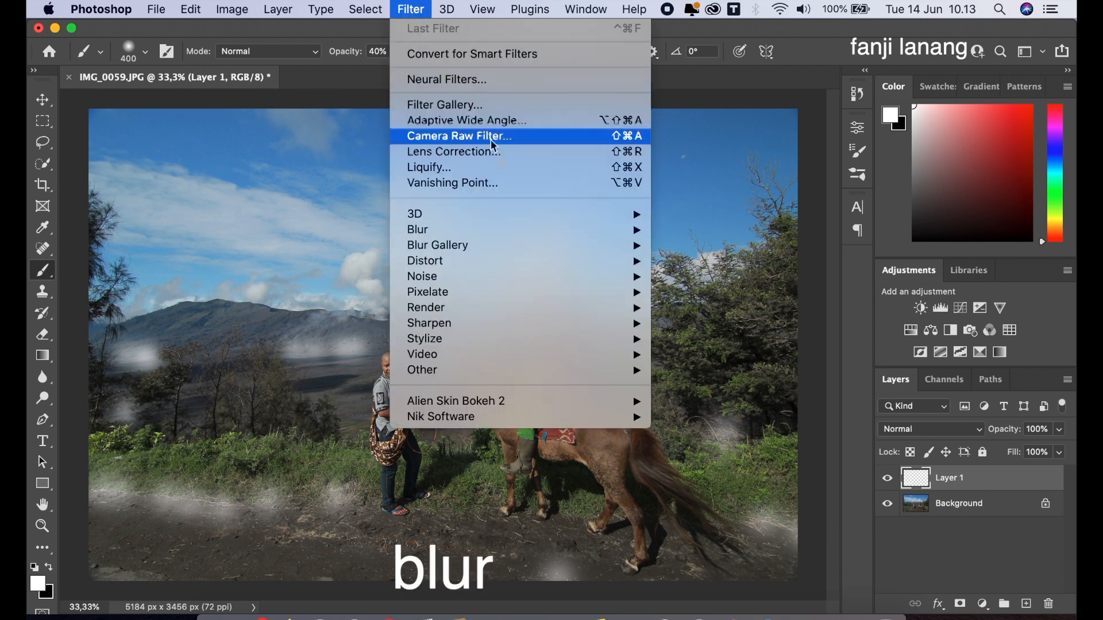
{"action": "mouse_move", "coordinate": [589, 230]}
{"action": "left_click", "coordinate": [698, 292]}
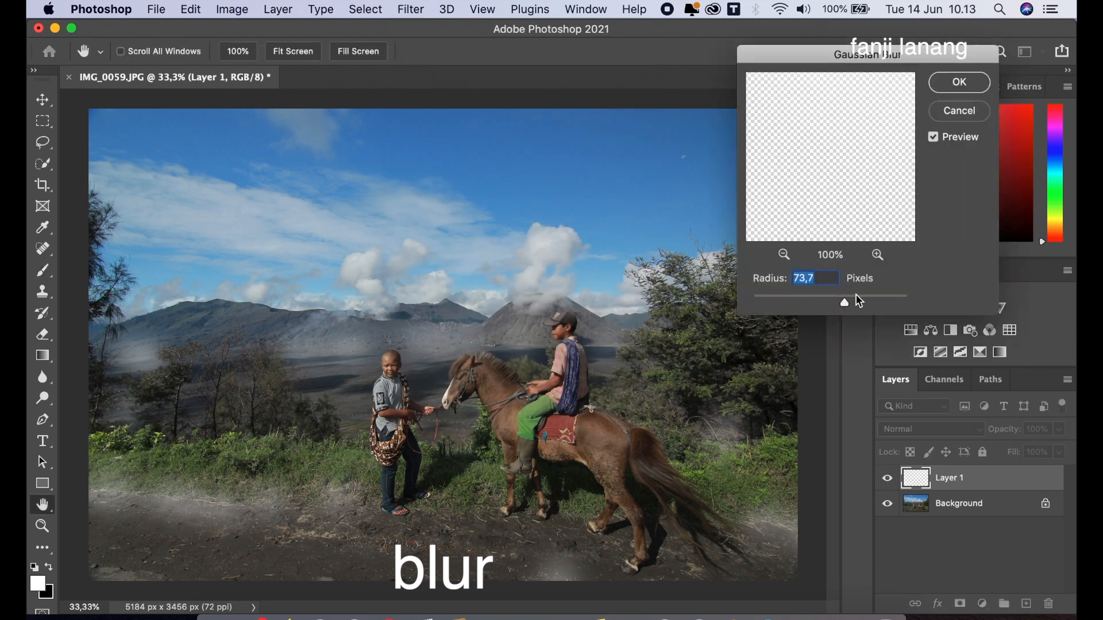
{"action": "left_click_drag", "start_coordinate": [842, 309], "coordinate": [835, 307]}
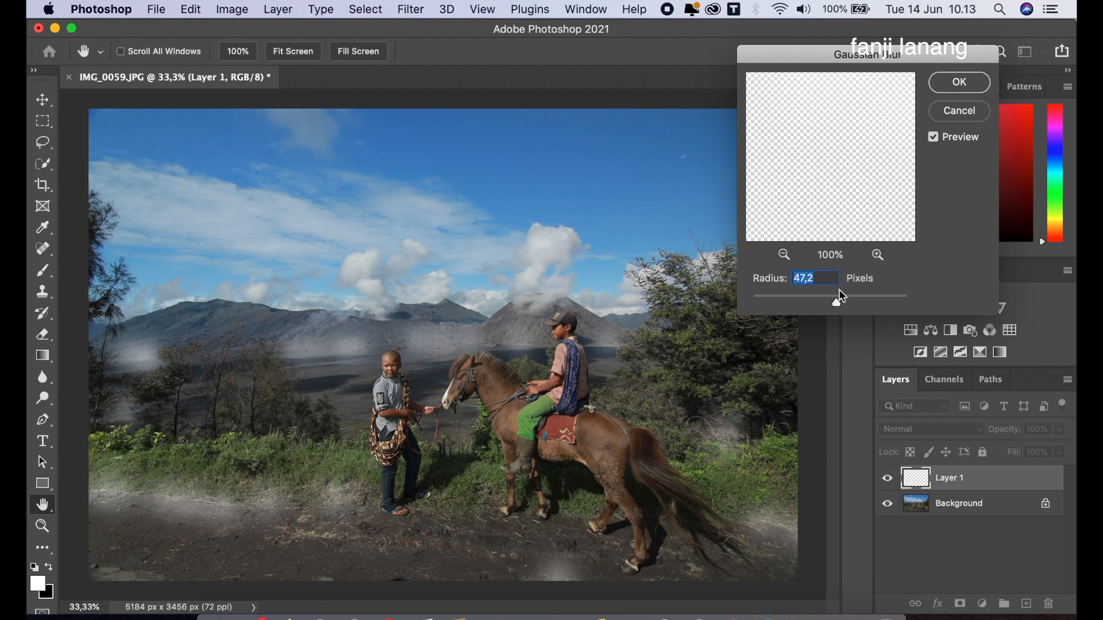
{"action": "left_click", "coordinate": [971, 82]}
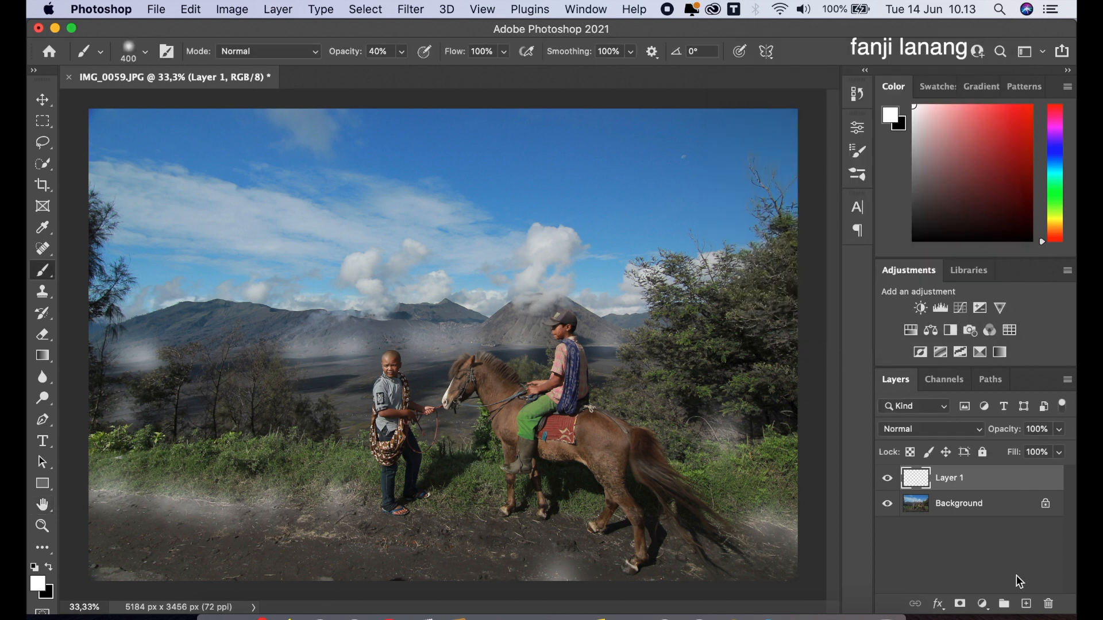
- Add another blank layer and fill it with the merged image using Apply Image, with Normal blending at 100% opacity
{"action": "left_click", "coordinate": [1026, 604]}
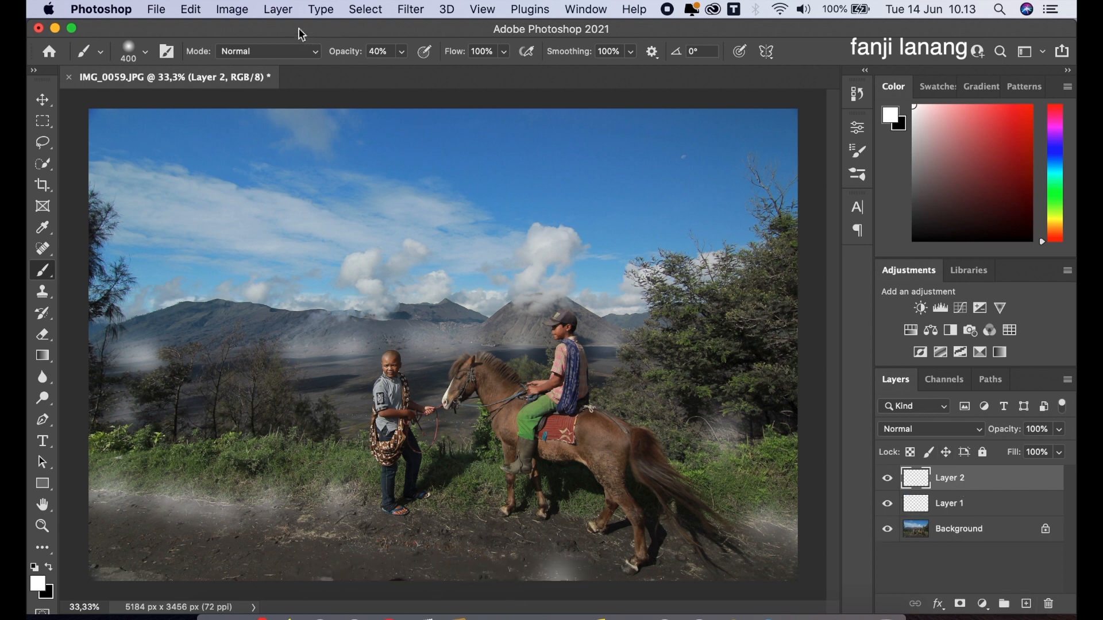
{"action": "left_click", "coordinate": [232, 9]}
{"action": "left_click", "coordinate": [287, 255]}
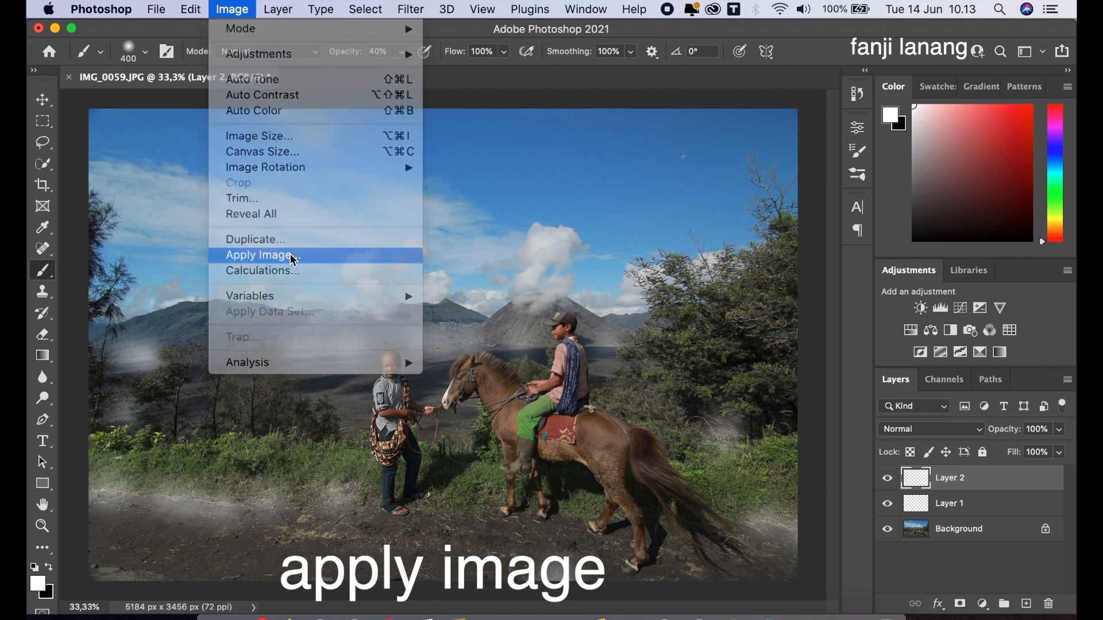
{"action": "left_click", "coordinate": [480, 263]}
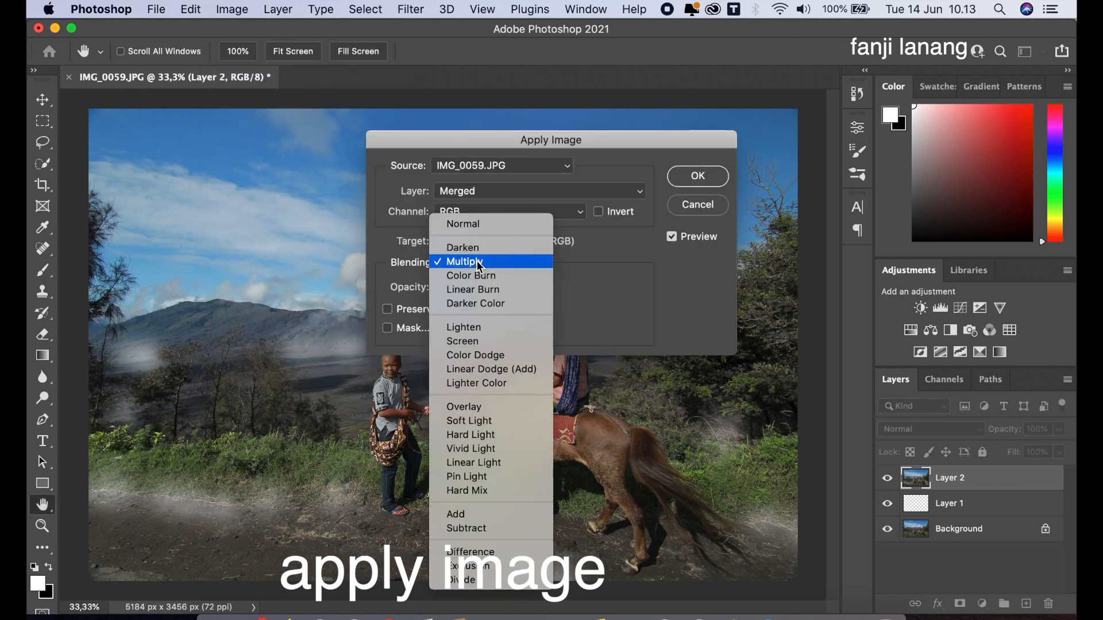
{"action": "left_click", "coordinate": [498, 229]}
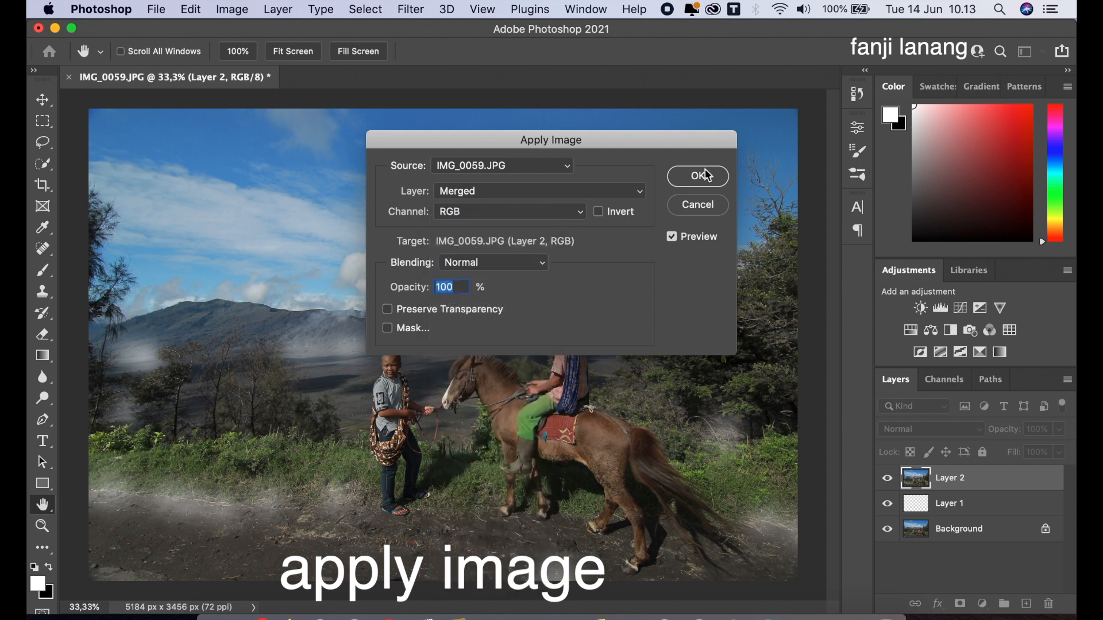
{"action": "left_click", "coordinate": [707, 175]}
{"action": "key", "text": "b"}
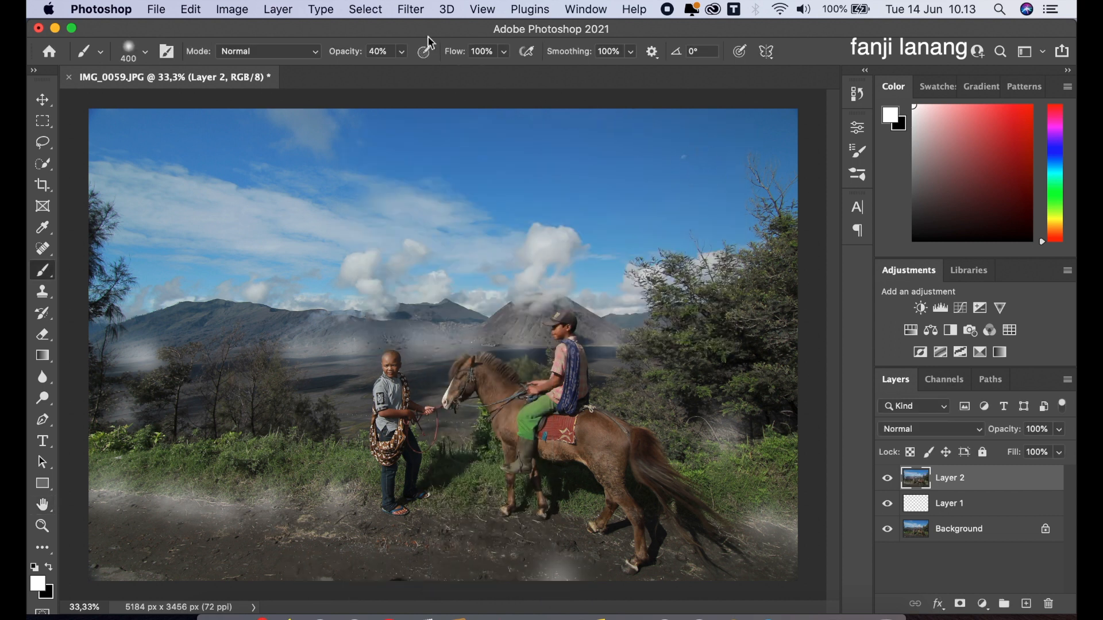
- Open the merged layer in the Camera Raw Filter and set Contrast +50, Highlights -100, Shadows +100 and Blacks +50
{"action": "left_click", "coordinate": [412, 11]}
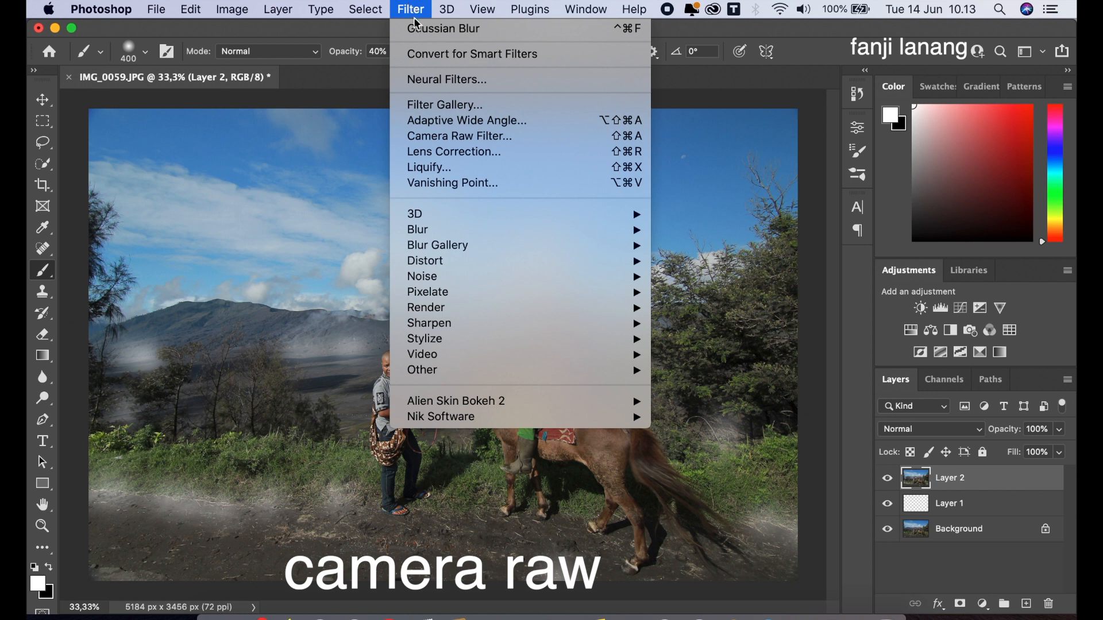
{"action": "left_click", "coordinate": [449, 136]}
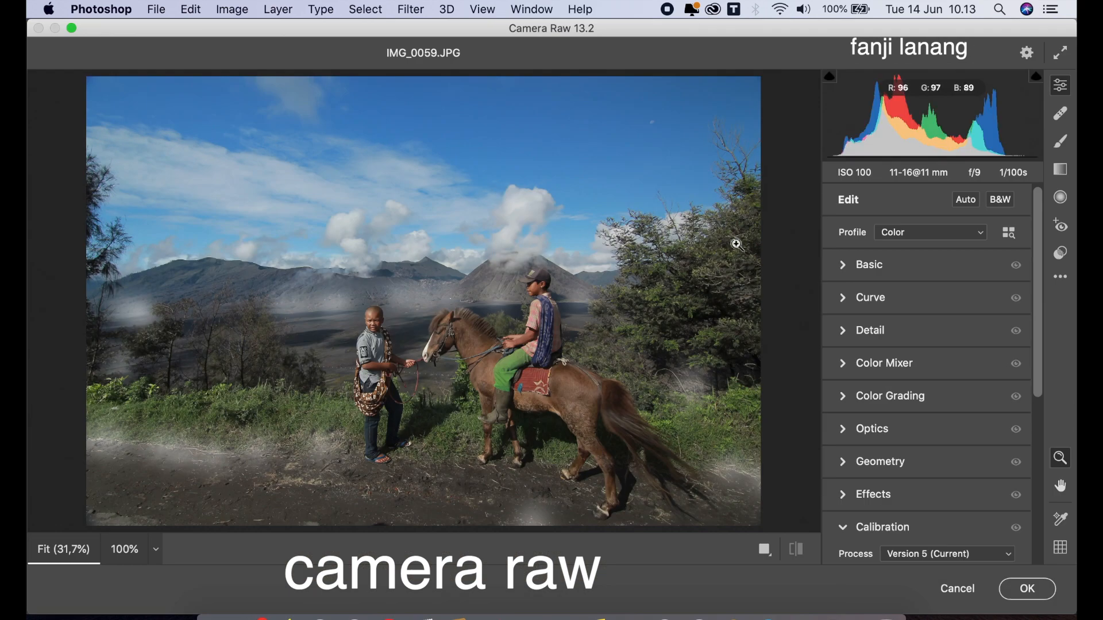
{"action": "left_click", "coordinate": [840, 267]}
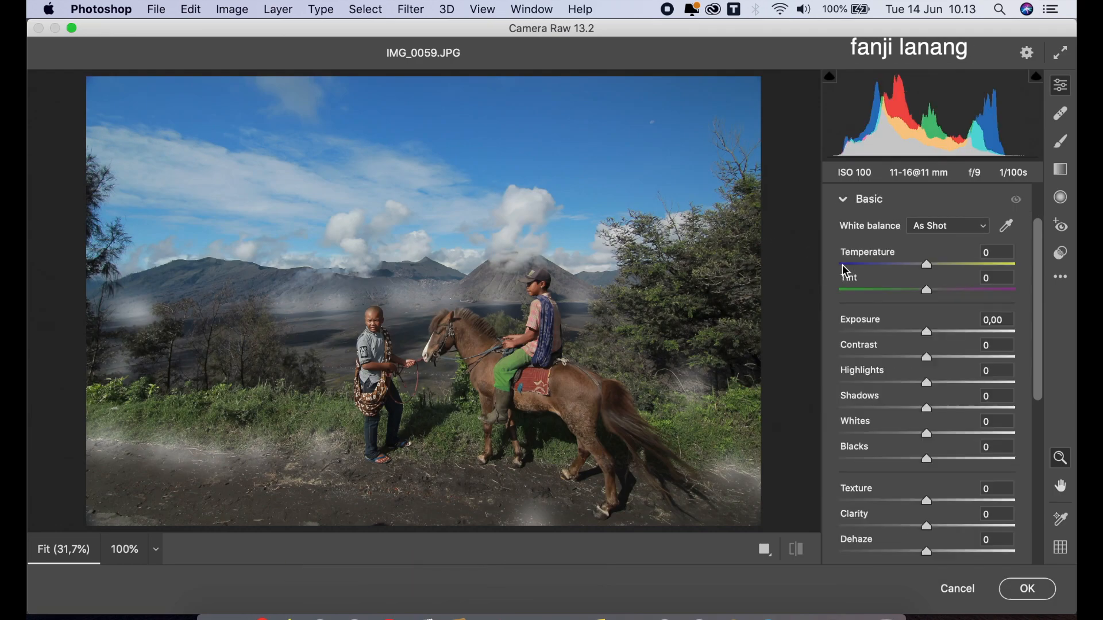
{"action": "left_click_drag", "start_coordinate": [957, 361], "coordinate": [803, 394]}
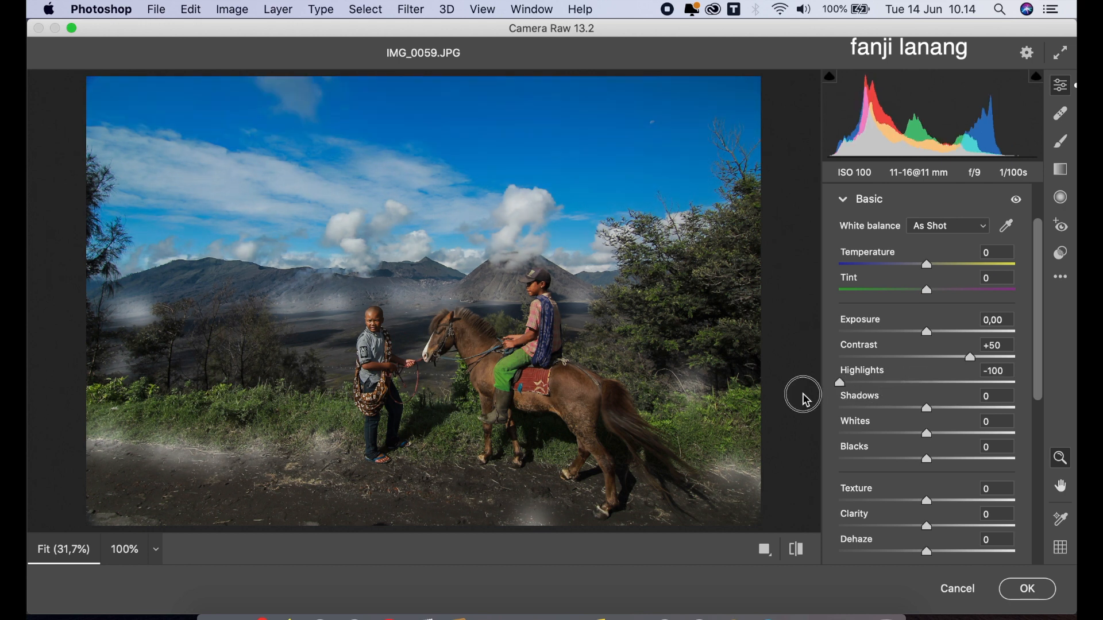
{"action": "left_click_drag", "start_coordinate": [934, 409], "coordinate": [1054, 407]}
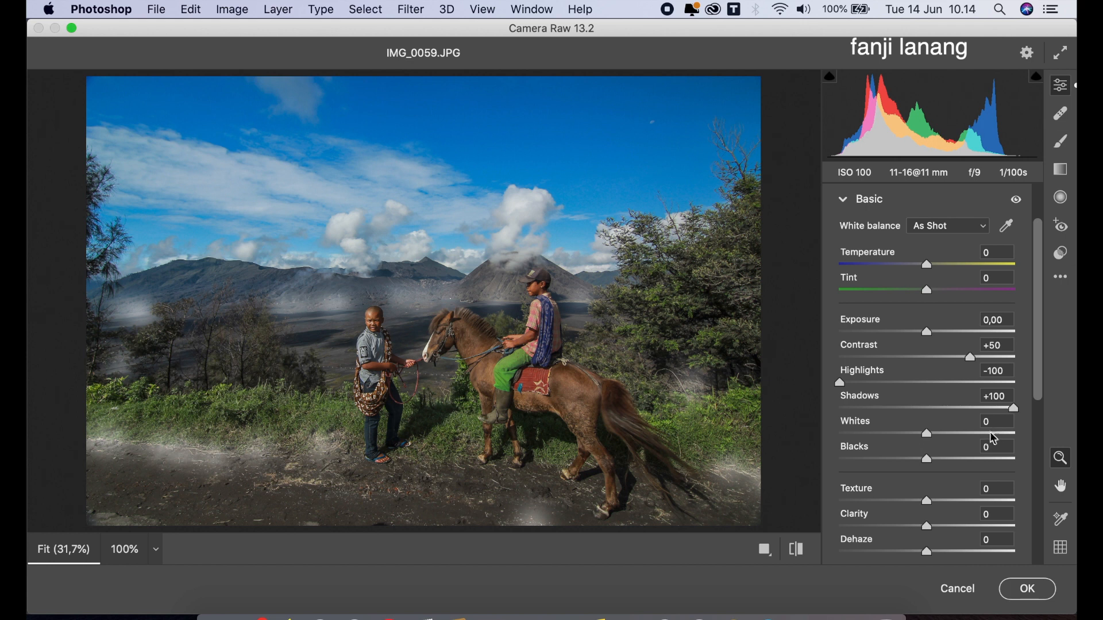
{"action": "left_click_drag", "start_coordinate": [968, 459], "coordinate": [973, 468]}
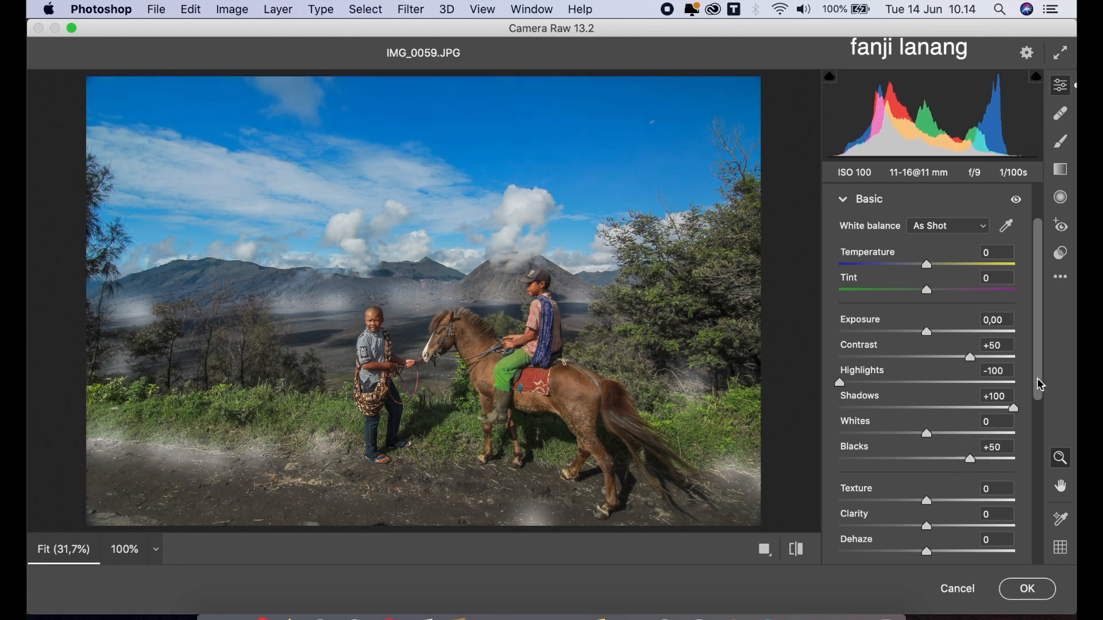
- Set Texture, Clarity and Dehaze to +5 each and Saturation to -35, and collapse the Basic adjustments
{"action": "left_click_drag", "start_coordinate": [1038, 377], "coordinate": [1038, 408]}
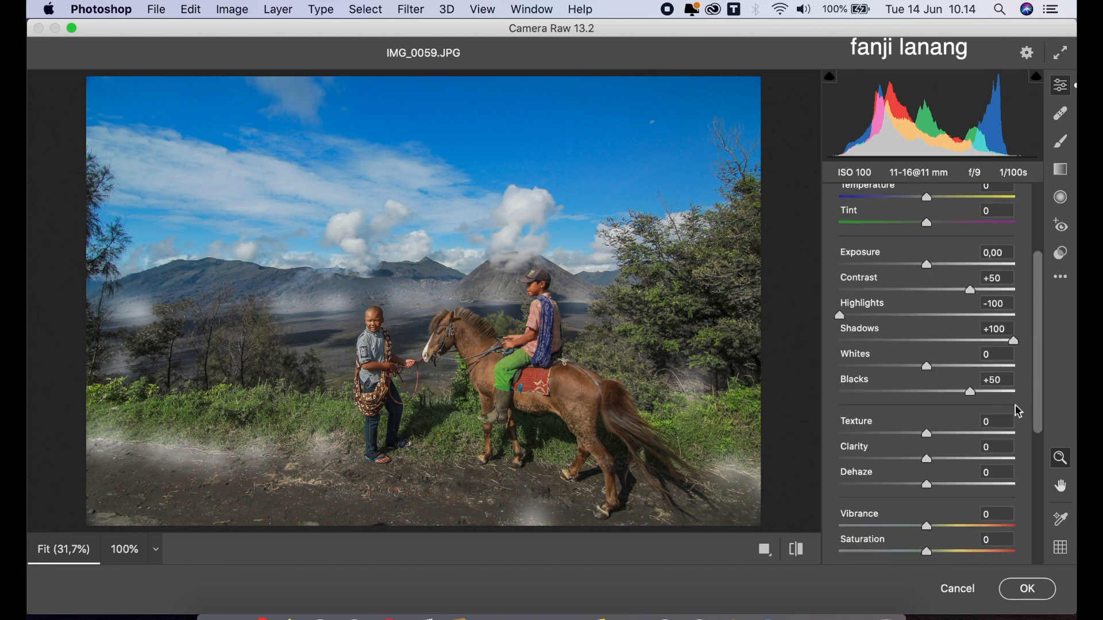
{"action": "left_click_drag", "start_coordinate": [941, 434], "coordinate": [940, 496]}
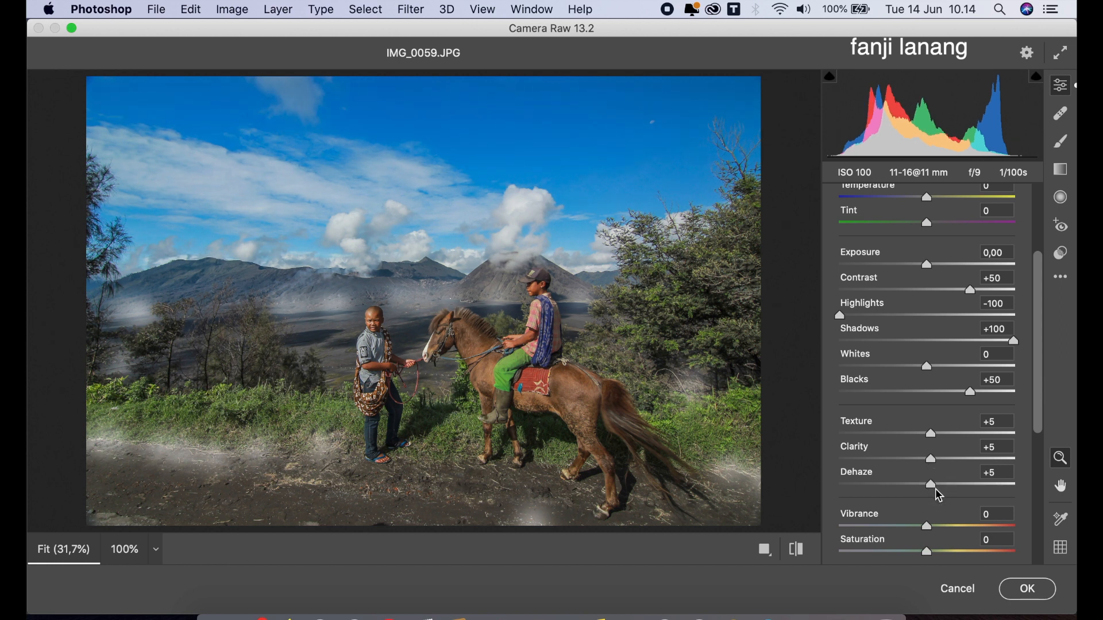
{"action": "left_click_drag", "start_coordinate": [1038, 426], "coordinate": [1034, 448]}
{"action": "left_click_drag", "start_coordinate": [915, 514], "coordinate": [899, 519]}
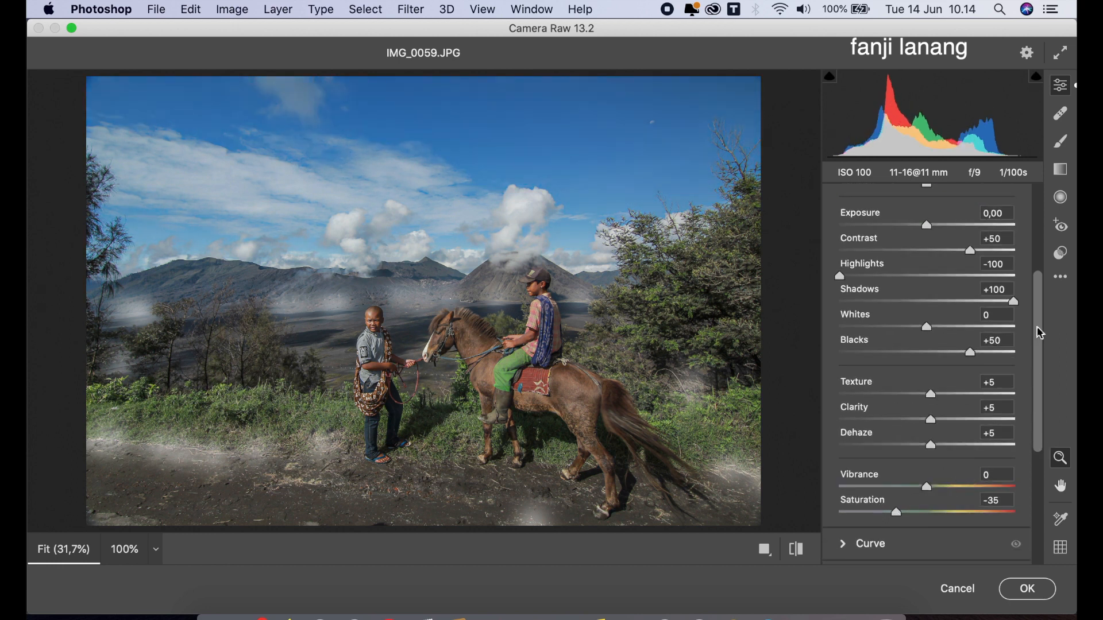
{"action": "left_click", "coordinate": [1037, 264]}
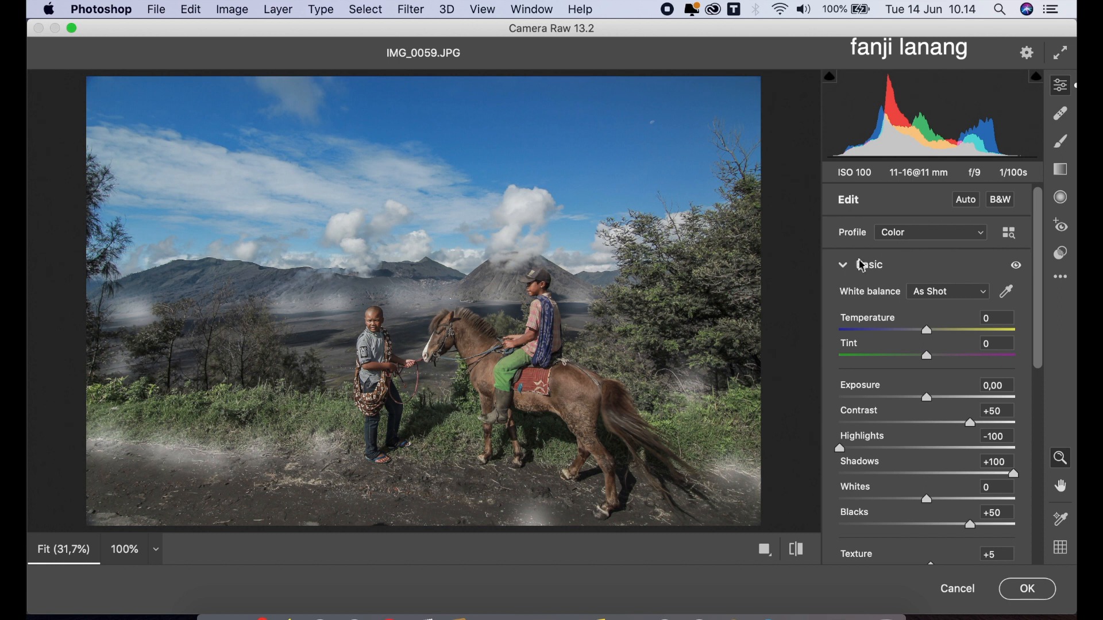
{"action": "left_click", "coordinate": [840, 265]}
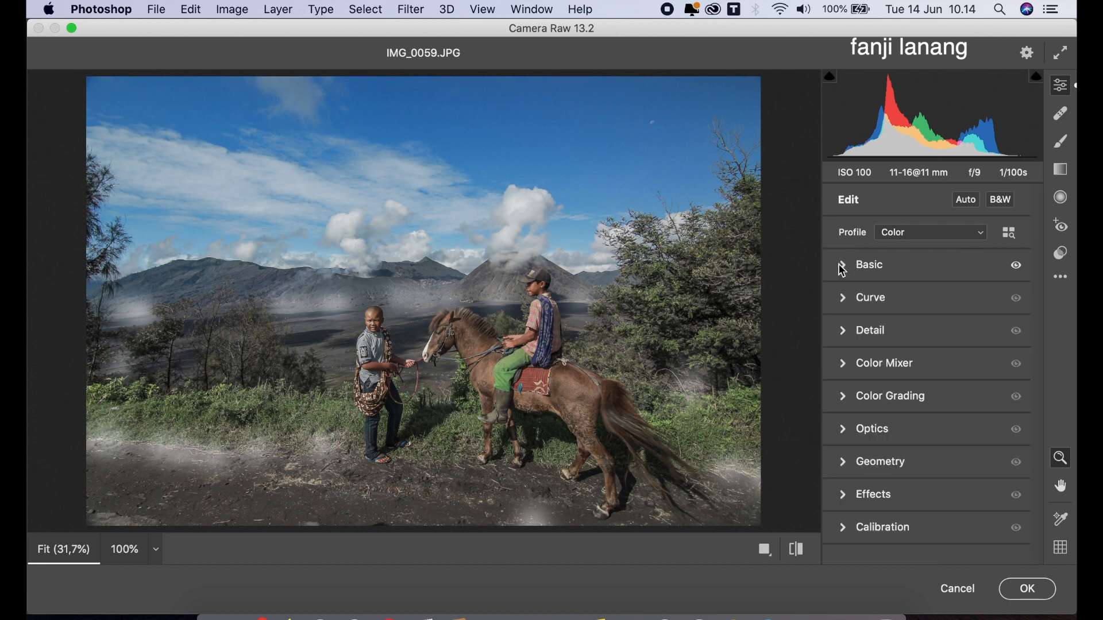
- In the blue channel curve, add a midpoint at input 129, output 128 and lower the highlight endpoint to output 238
{"action": "left_click", "coordinate": [843, 298]}
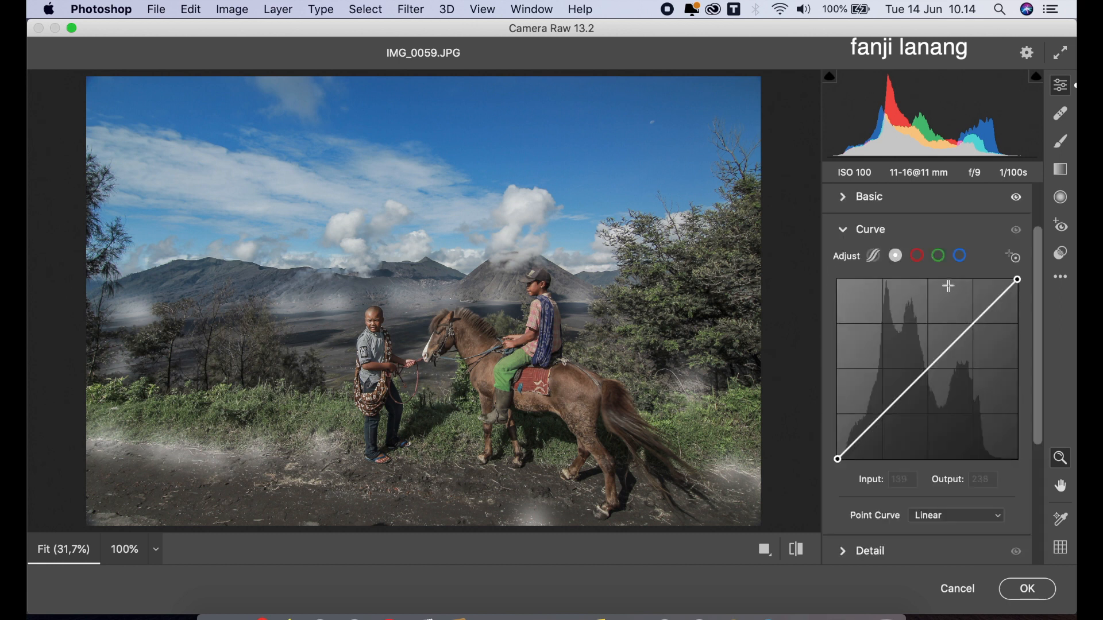
{"action": "left_click", "coordinate": [961, 257]}
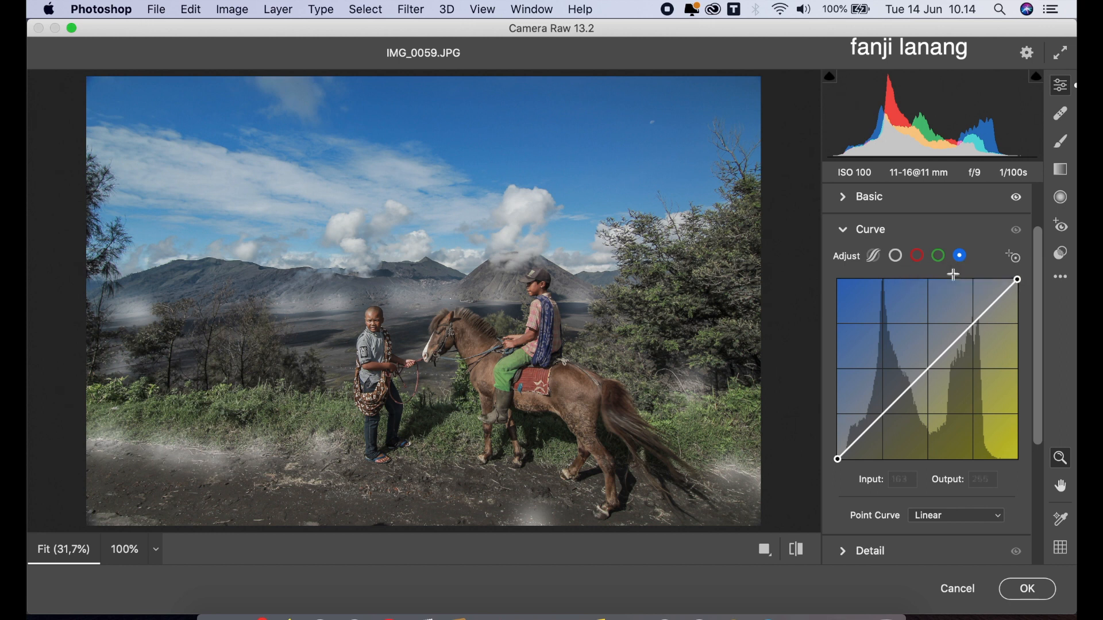
{"action": "left_click_drag", "start_coordinate": [1016, 279], "coordinate": [1018, 300]}
{"action": "left_click", "coordinate": [929, 369]}
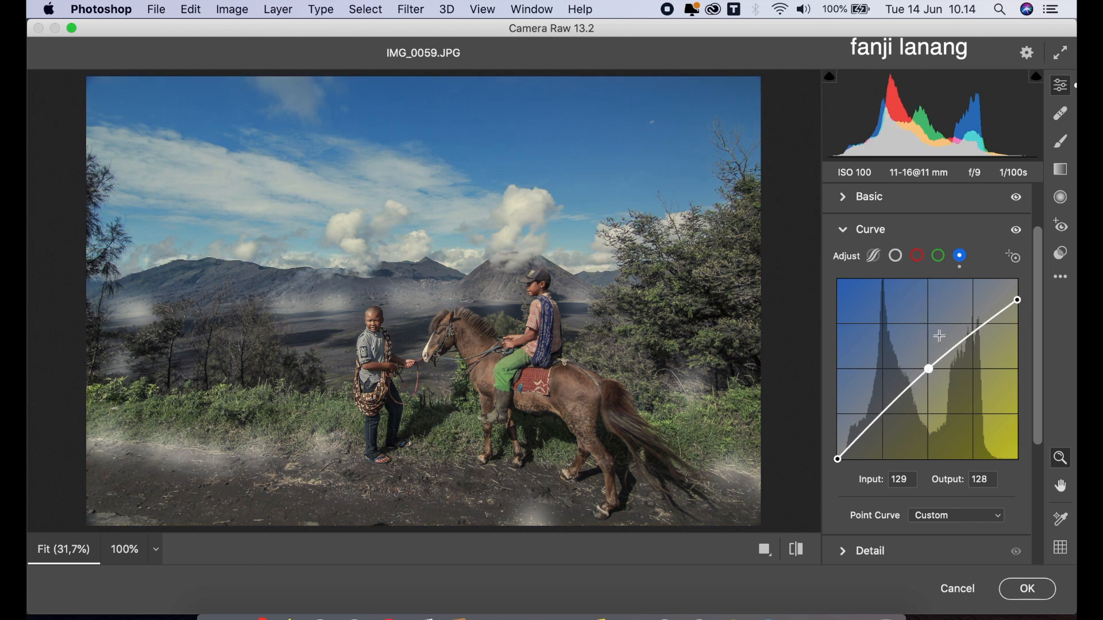
{"action": "left_click_drag", "start_coordinate": [1018, 300], "coordinate": [1019, 292]}
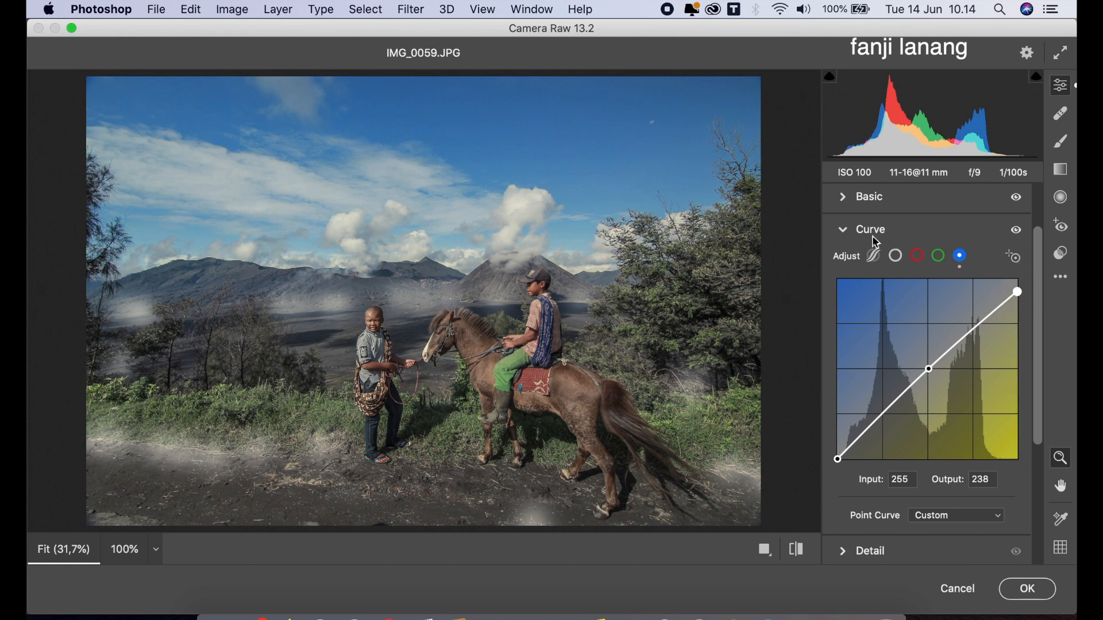
{"action": "left_click", "coordinate": [849, 232]}
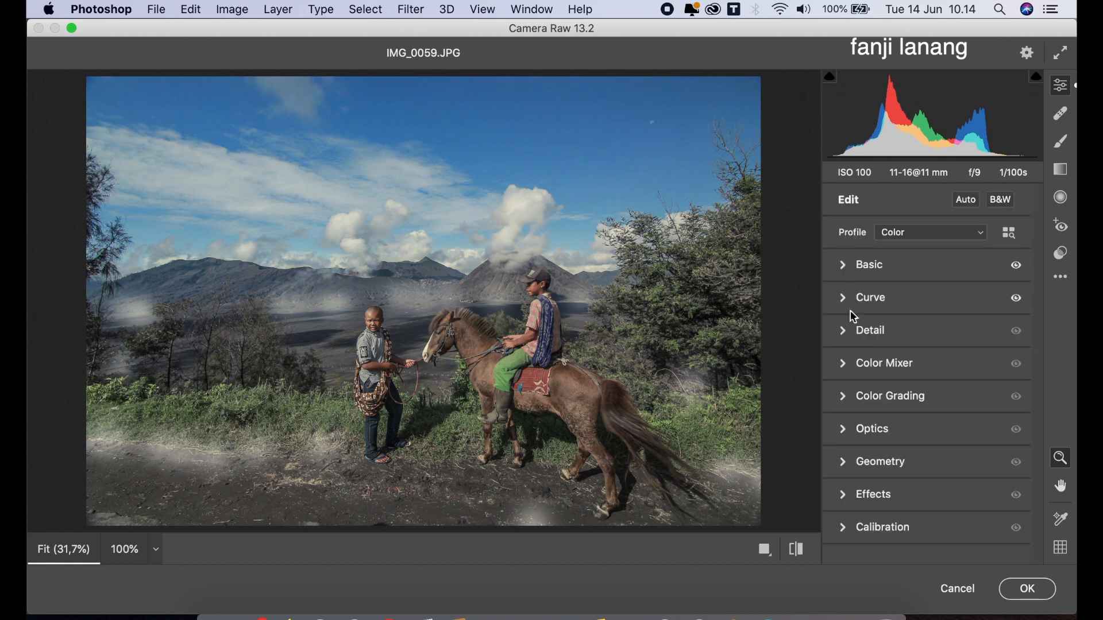
- In the Color Mixer, set the Hue of Reds to +6, Oranges to +12, Yellows to -96 and Greens to -45
{"action": "left_click", "coordinate": [848, 367]}
{"action": "left_click", "coordinate": [848, 294]}
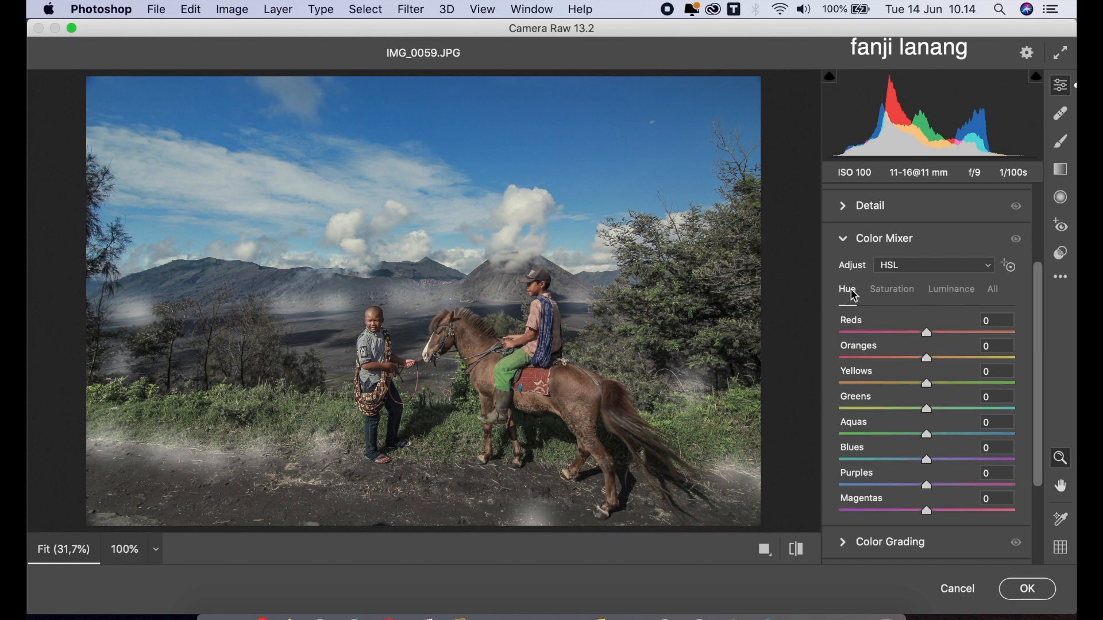
{"action": "left_click_drag", "start_coordinate": [927, 333], "coordinate": [940, 364]}
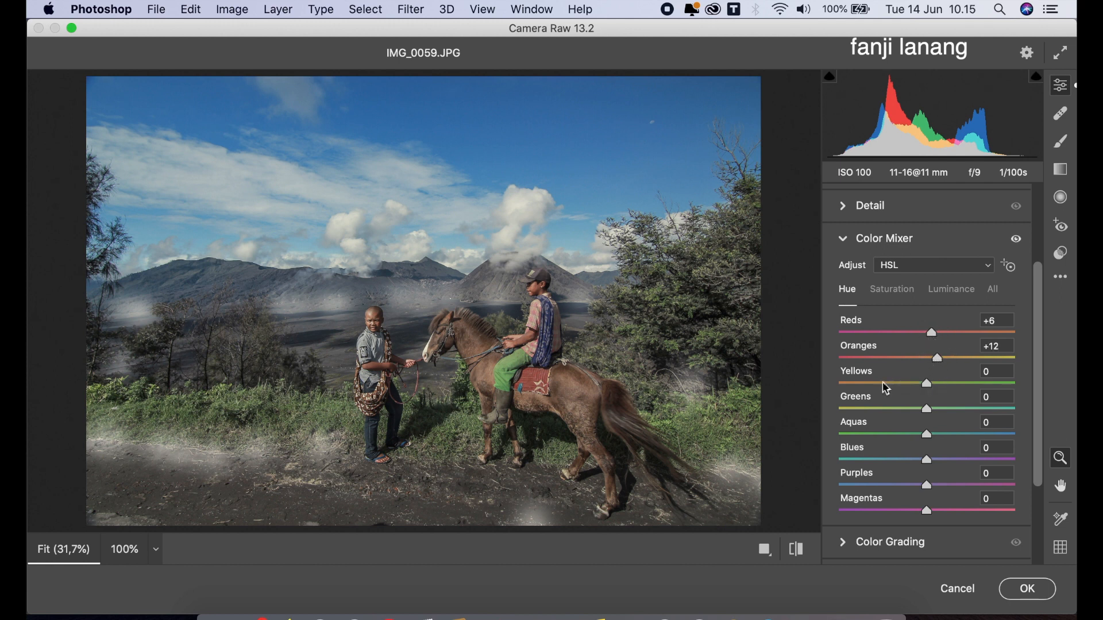
{"action": "left_click_drag", "start_coordinate": [853, 384], "coordinate": [847, 402]}
{"action": "left_click_drag", "start_coordinate": [895, 415], "coordinate": [890, 423]}
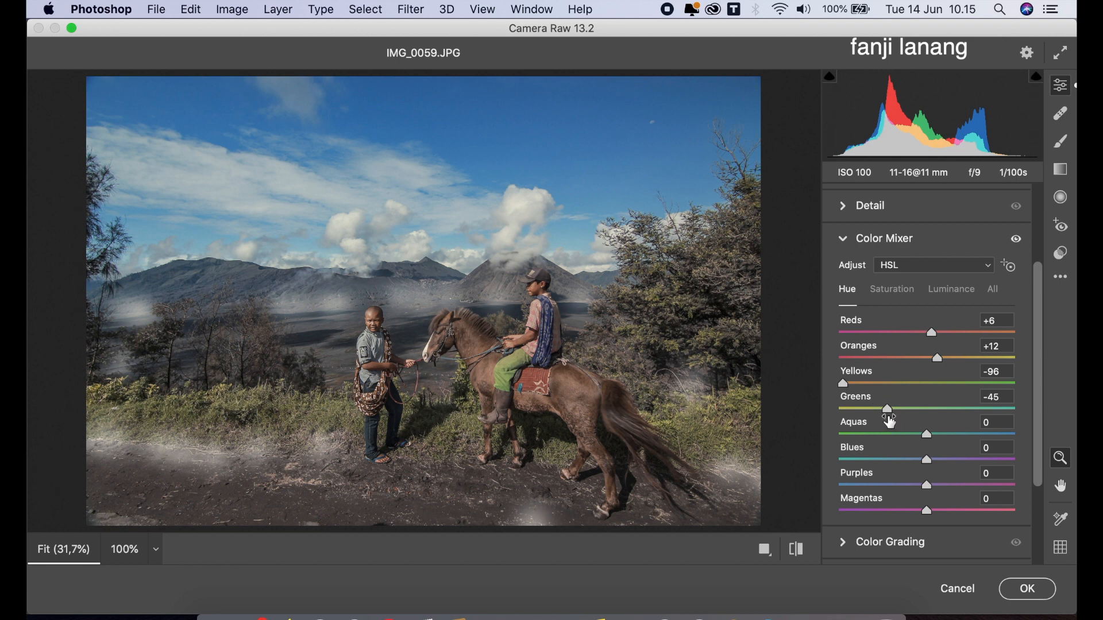
{"action": "left_click_drag", "start_coordinate": [926, 459], "coordinate": [925, 459]}
- Set the Color Mixer Saturation of Oranges to +25, Greens to -12, Aquas to -1 and Blues to -14
{"action": "left_click", "coordinate": [889, 297]}
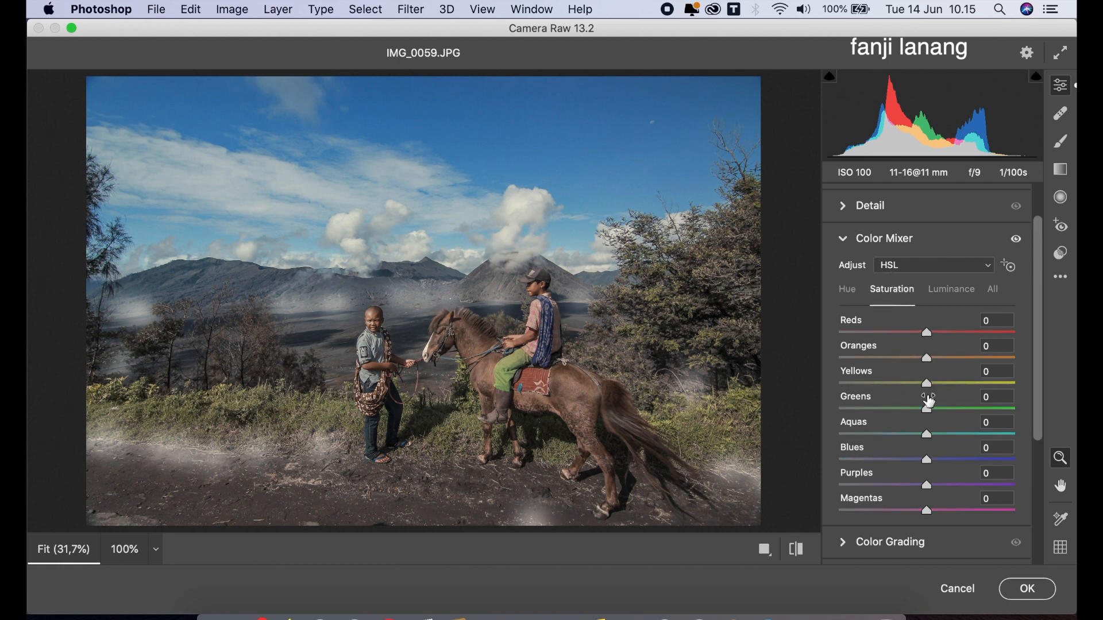
{"action": "left_click_drag", "start_coordinate": [944, 360], "coordinate": [952, 366]}
{"action": "left_click_drag", "start_coordinate": [926, 412], "coordinate": [919, 415]}
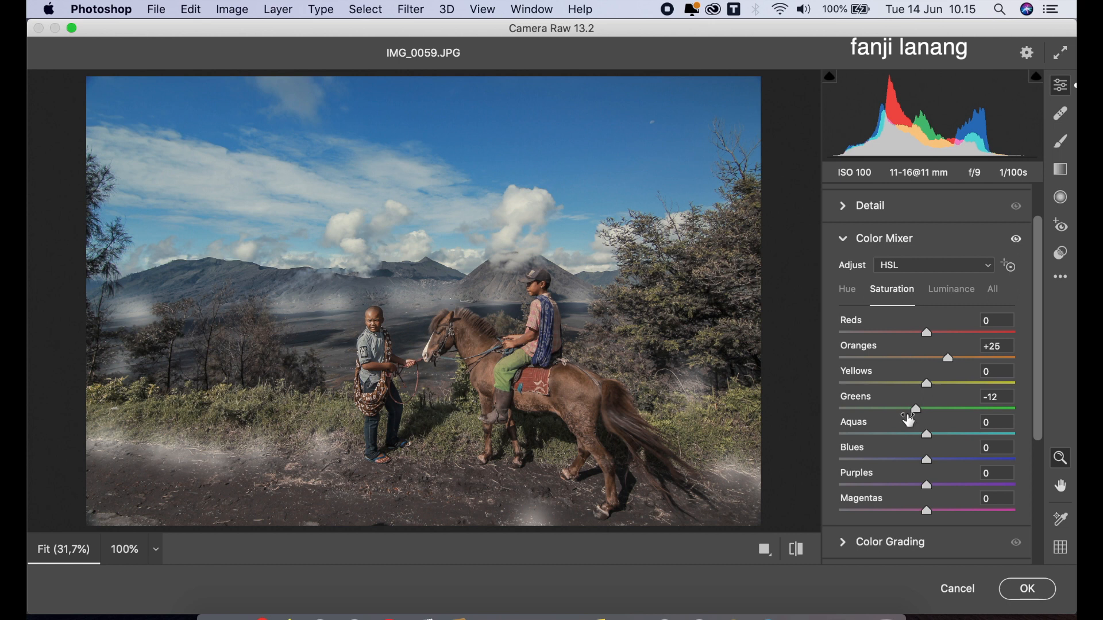
{"action": "left_click_drag", "start_coordinate": [925, 433], "coordinate": [924, 435]}
{"action": "left_click", "coordinate": [917, 461]}
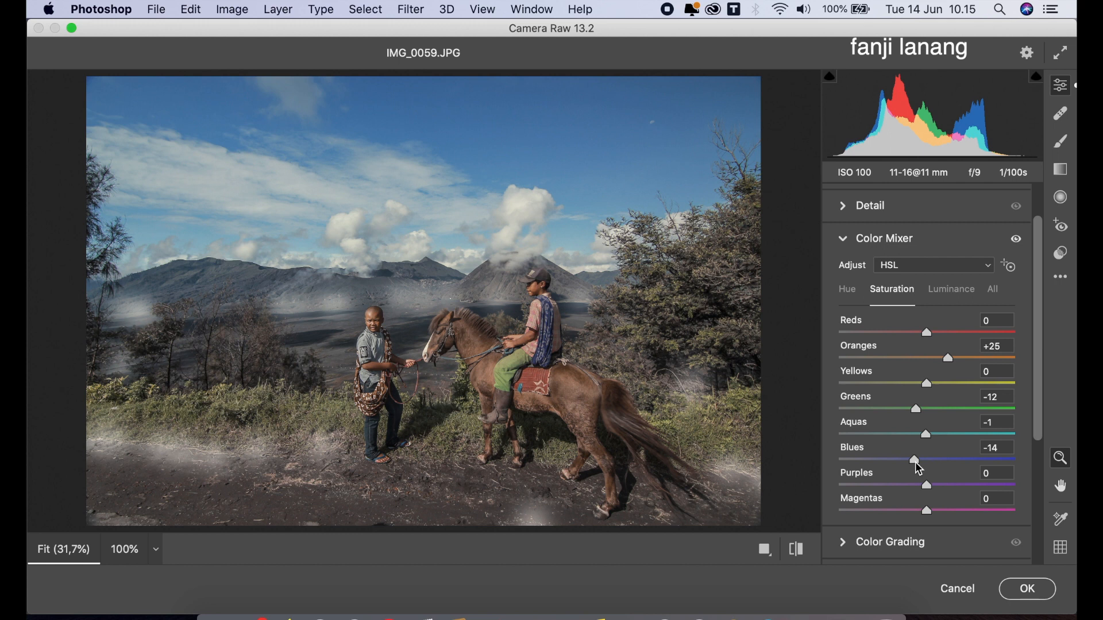
- Set the Color Mixer Luminance of Oranges to +10, Yellows to +15, Greens to +15 and Blues to -20
{"action": "left_click", "coordinate": [964, 292]}
{"action": "left_click", "coordinate": [940, 359]}
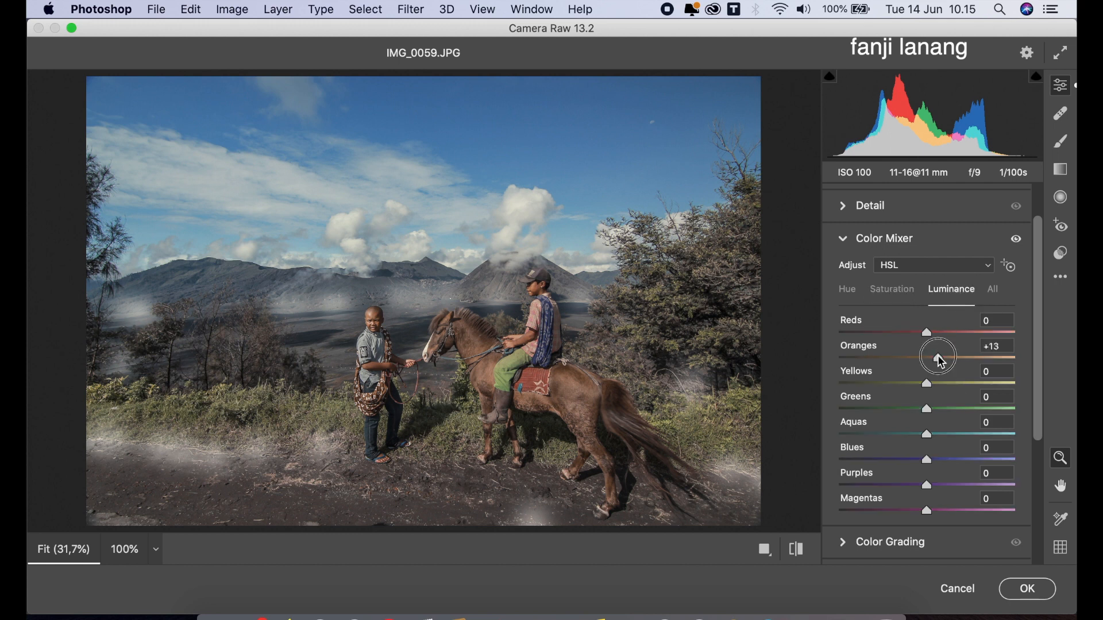
{"action": "left_click_drag", "start_coordinate": [940, 362], "coordinate": [937, 372]}
{"action": "left_click_drag", "start_coordinate": [934, 375], "coordinate": [943, 423]}
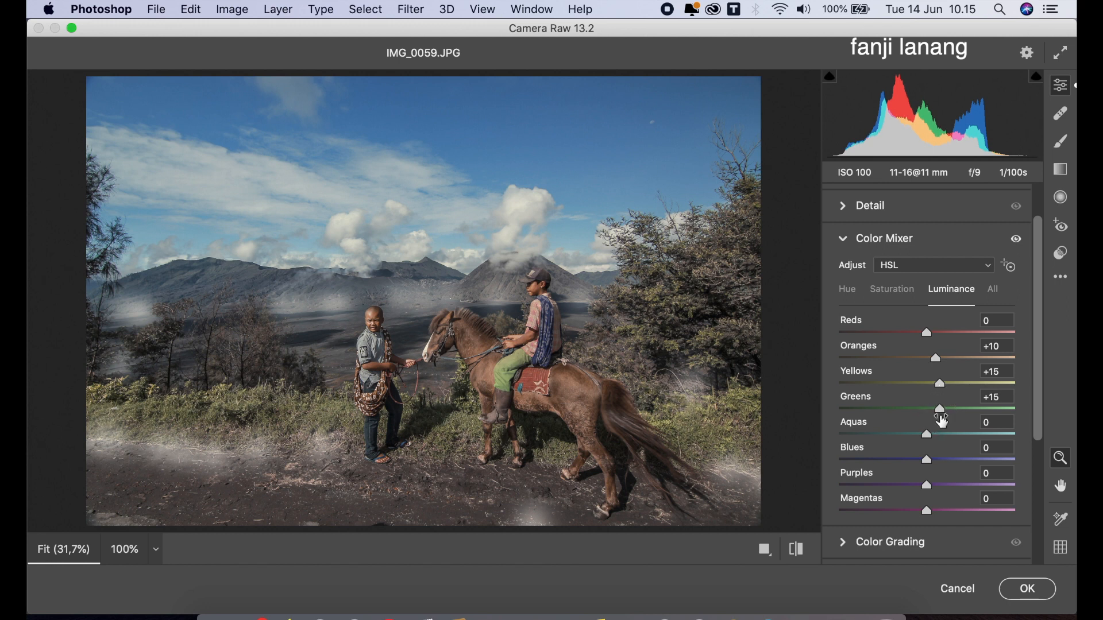
{"action": "left_click_drag", "start_coordinate": [927, 460], "coordinate": [912, 472]}
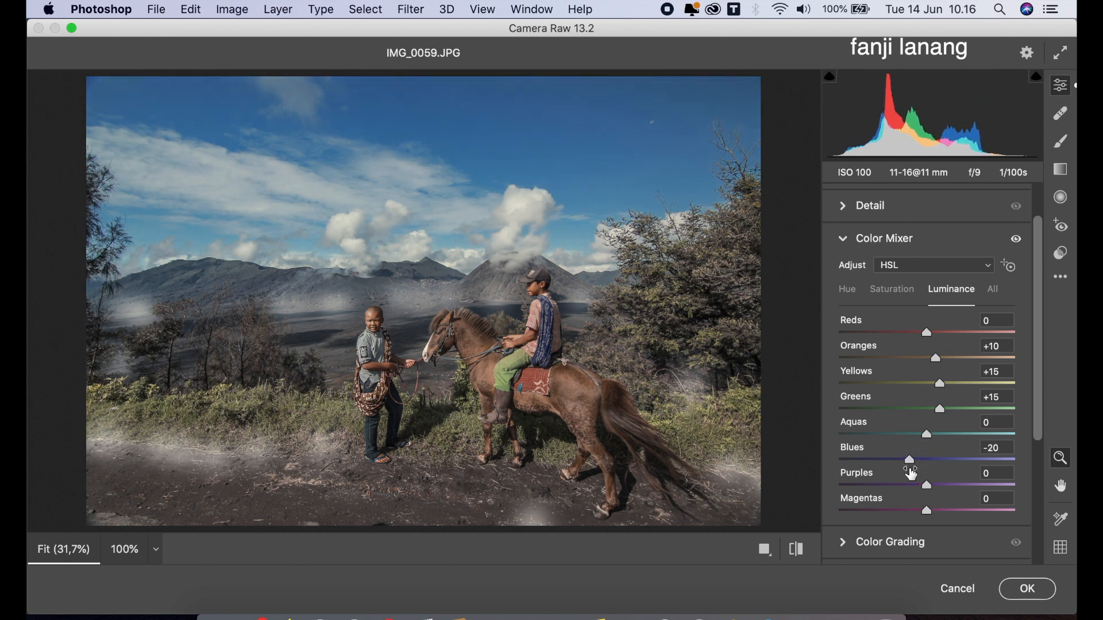
{"action": "left_click", "coordinate": [847, 239]}
- Tint the midtones in Color Grading with Hue 136 and Saturation 16
{"action": "left_click", "coordinate": [844, 398]}
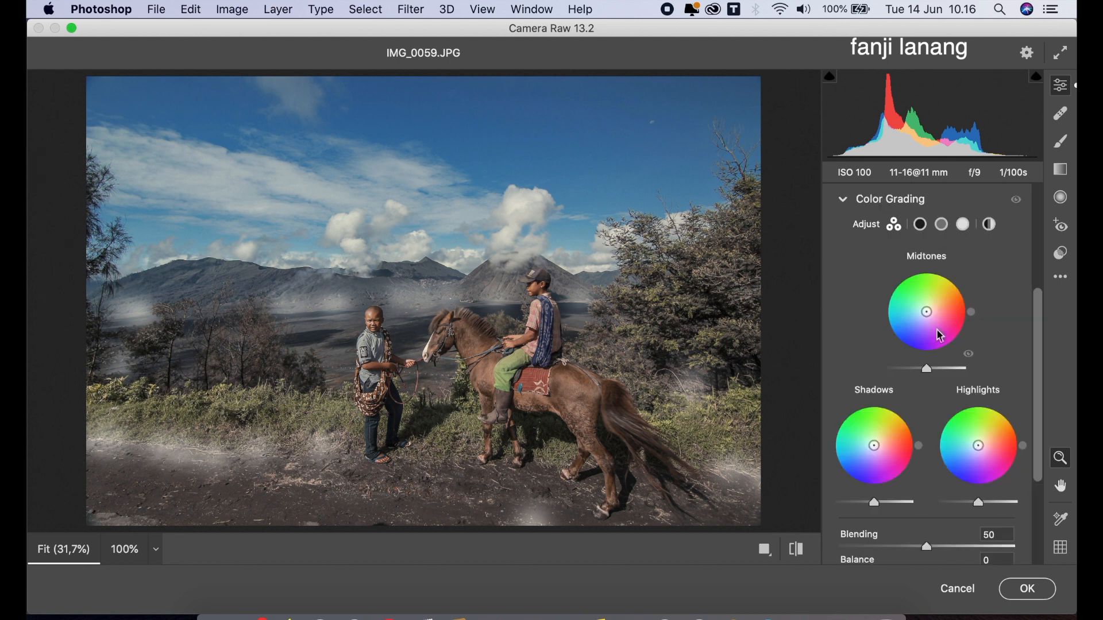
{"action": "left_click", "coordinate": [943, 225]}
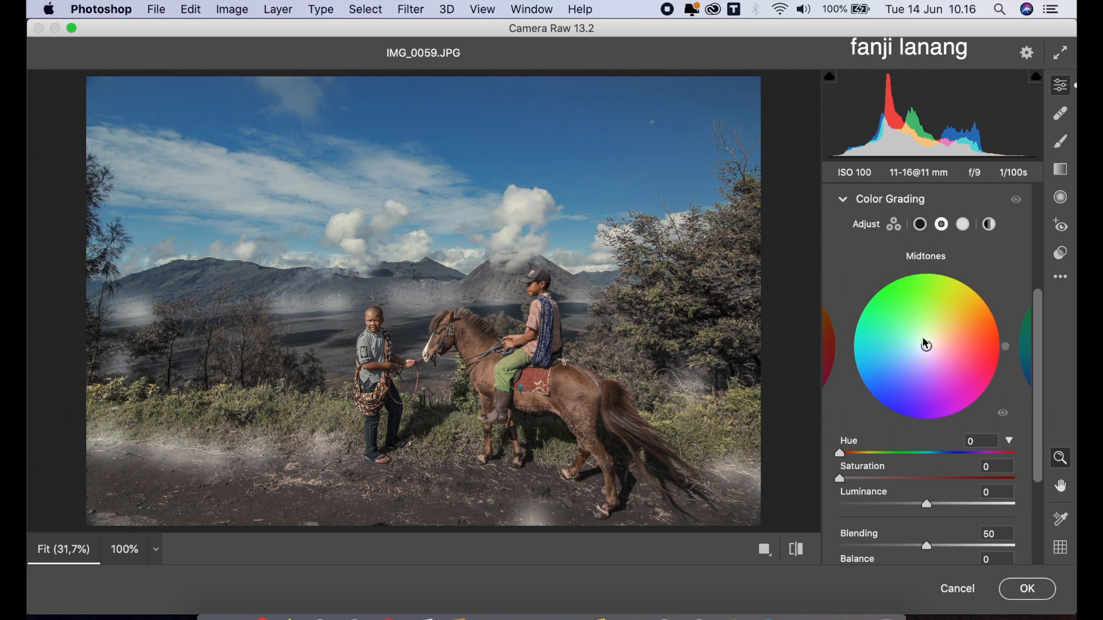
{"action": "left_click", "coordinate": [919, 453]}
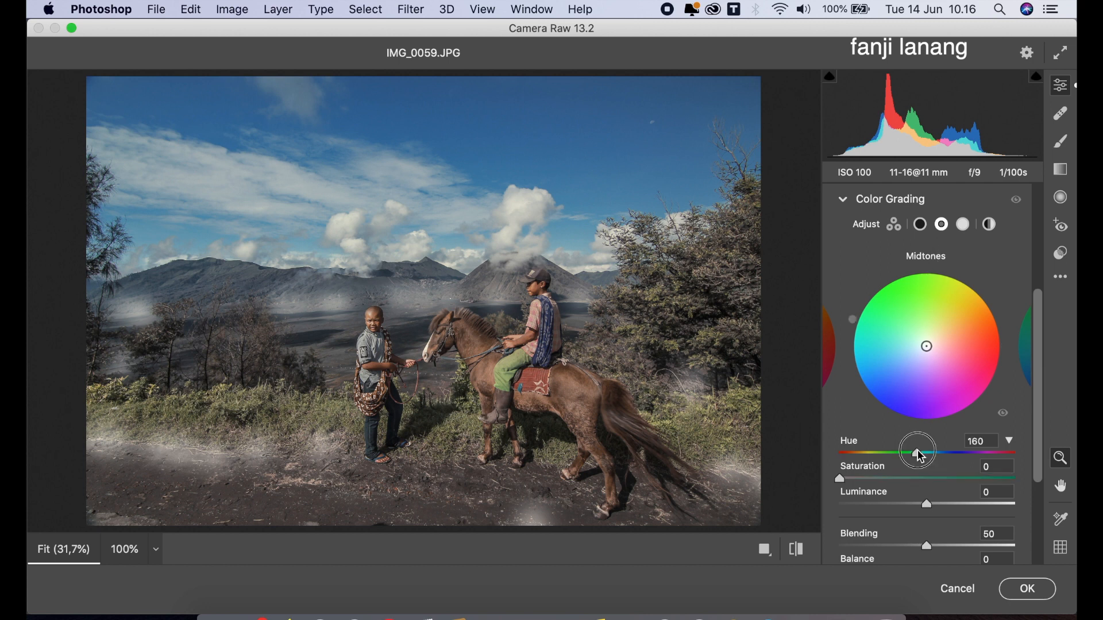
{"action": "left_click_drag", "start_coordinate": [916, 451], "coordinate": [906, 454]}
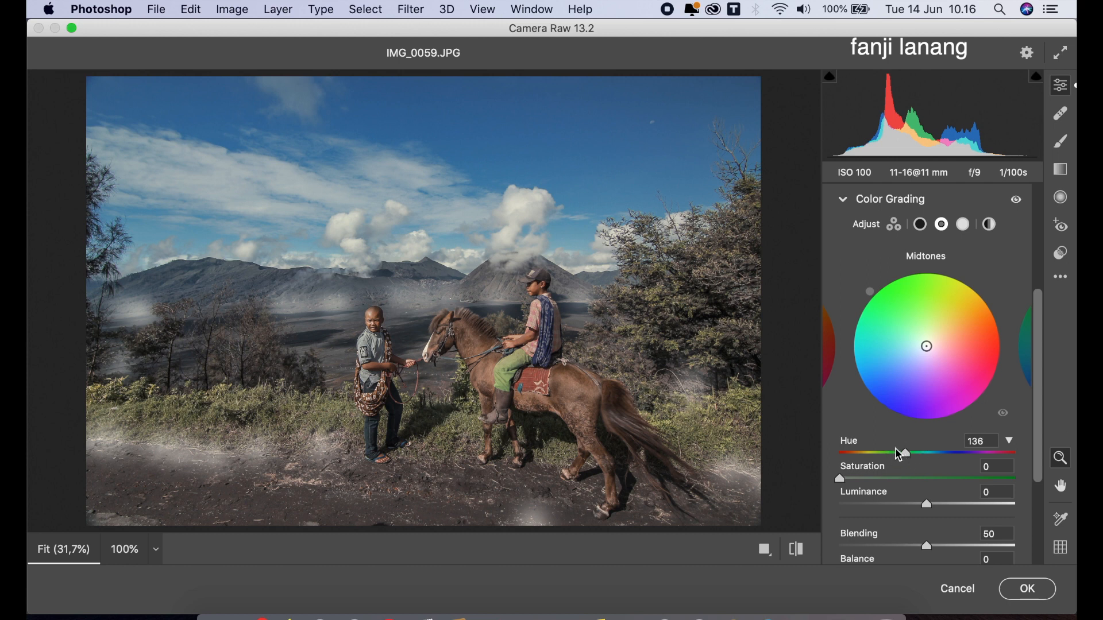
{"action": "mouse_move", "coordinate": [856, 481]}
{"action": "left_mouse_down"}
{"action": "mouse_move", "coordinate": [843, 482]}
{"action": "mouse_move", "coordinate": [869, 491]}
{"action": "left_mouse_up"}
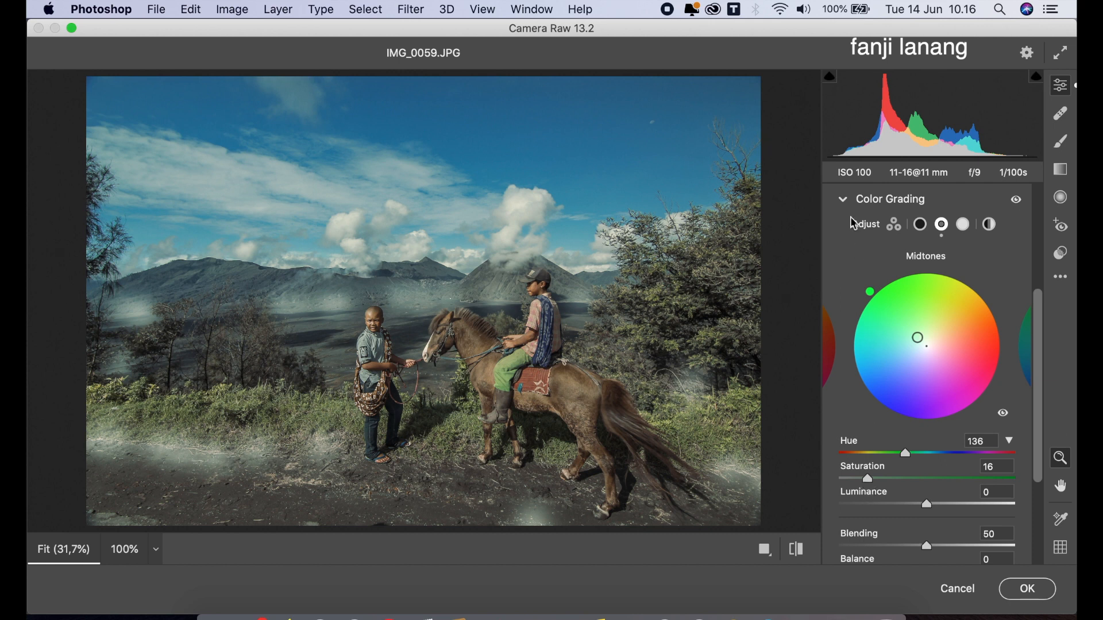
{"action": "left_click", "coordinate": [845, 201]}
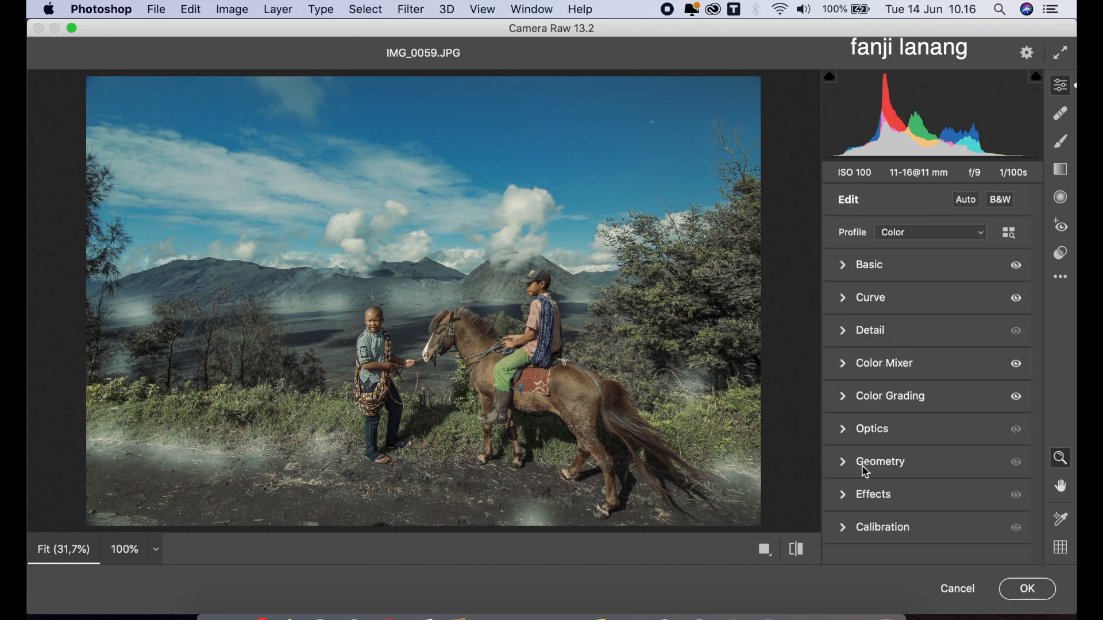
- In Calibration, set the Red Primary Hue to +45 and the Blue Primary Hue to -20
{"action": "left_click", "coordinate": [844, 528]}
{"action": "left_click_drag", "start_coordinate": [953, 369], "coordinate": [966, 373]}
{"action": "left_click_drag", "start_coordinate": [927, 524], "coordinate": [912, 528]}
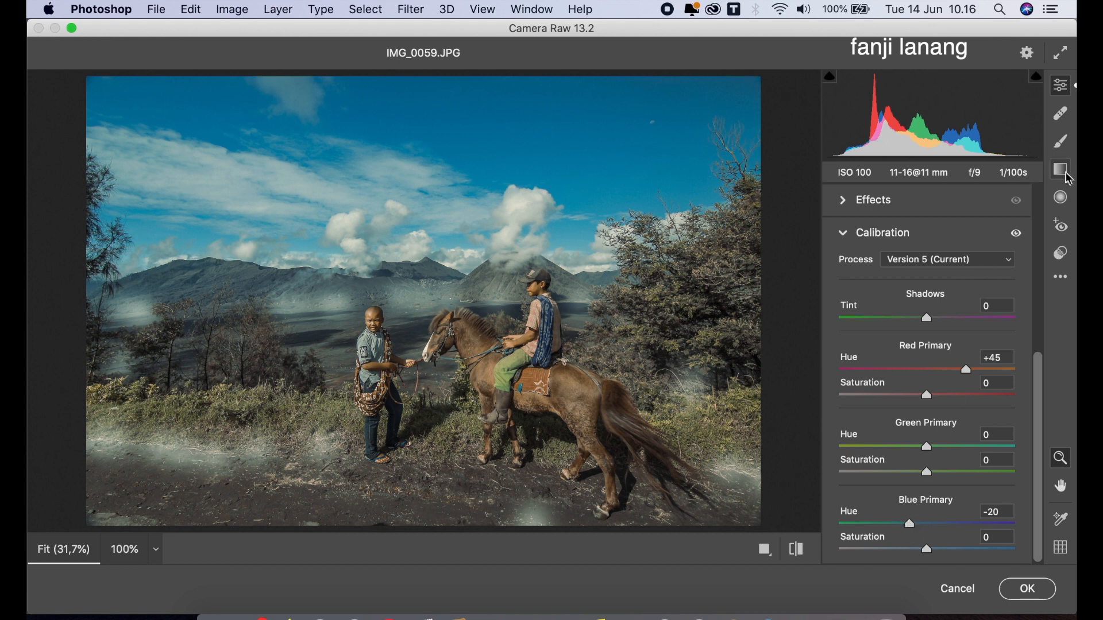
{"action": "left_click", "coordinate": [844, 232]}
- Draw a slightly tilted Graduated Filter from the photo's bottom edge up to the standing boy, with Exposure -0,90 and Shadows +11
{"action": "left_click", "coordinate": [1064, 174]}
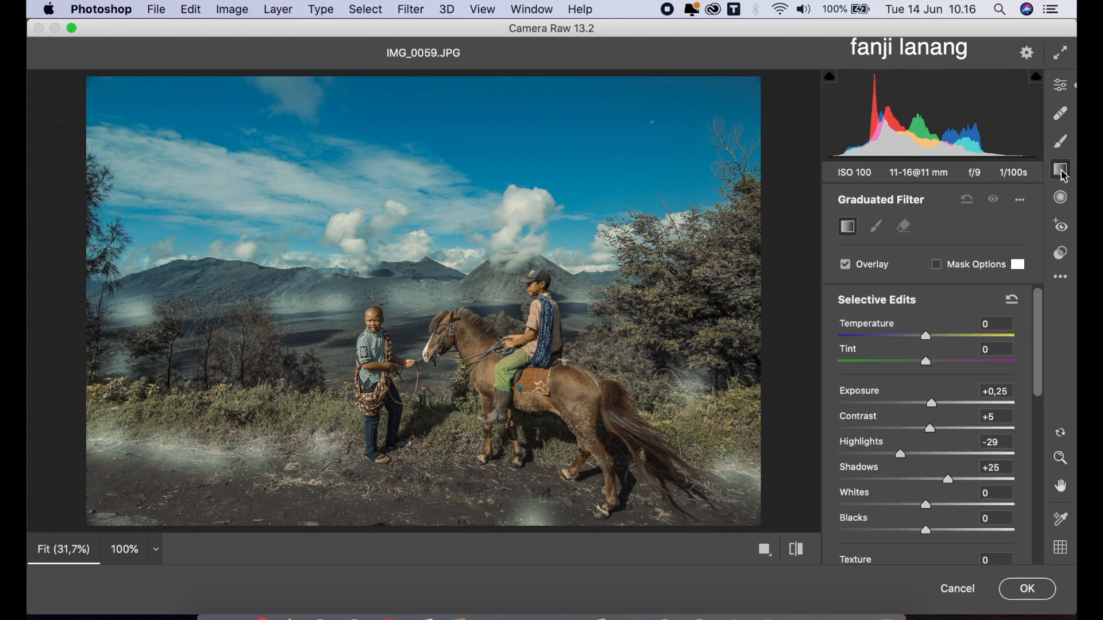
{"action": "left_click", "coordinate": [919, 409]}
{"action": "left_click_drag", "start_coordinate": [940, 480], "coordinate": [937, 484]}
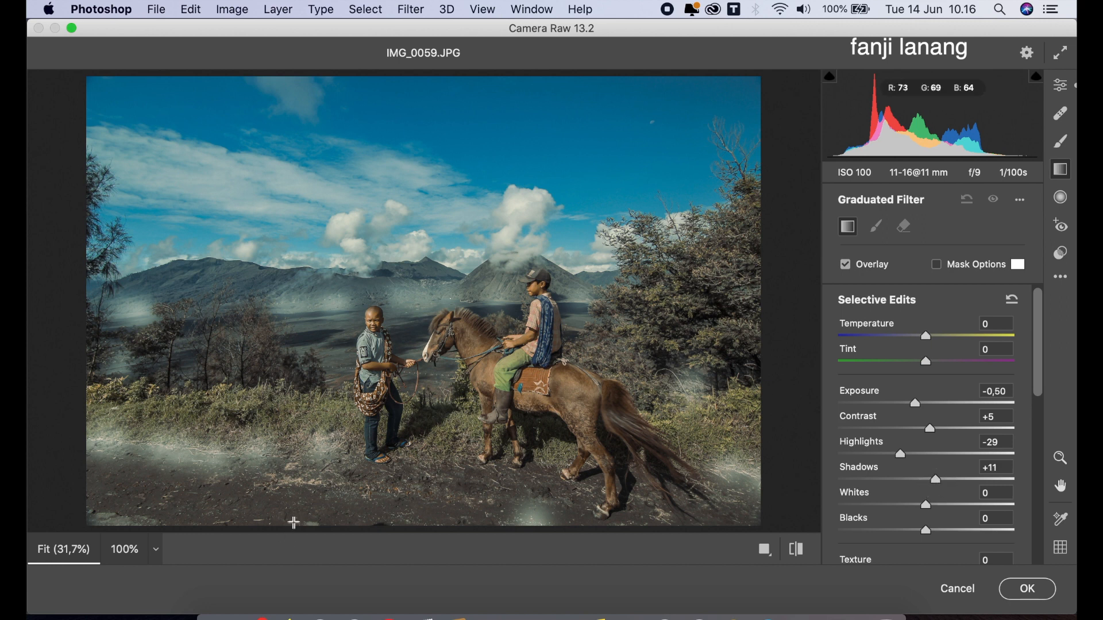
{"action": "left_click_drag", "start_coordinate": [295, 525], "coordinate": [344, 345]}
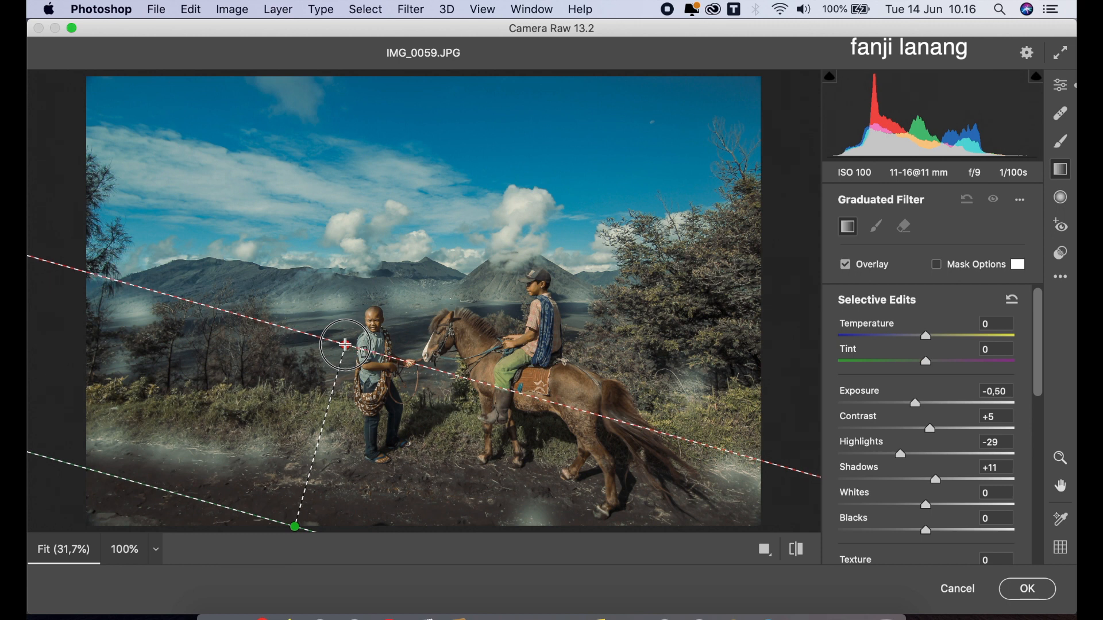
{"action": "left_click_drag", "start_coordinate": [914, 403], "coordinate": [906, 403]}
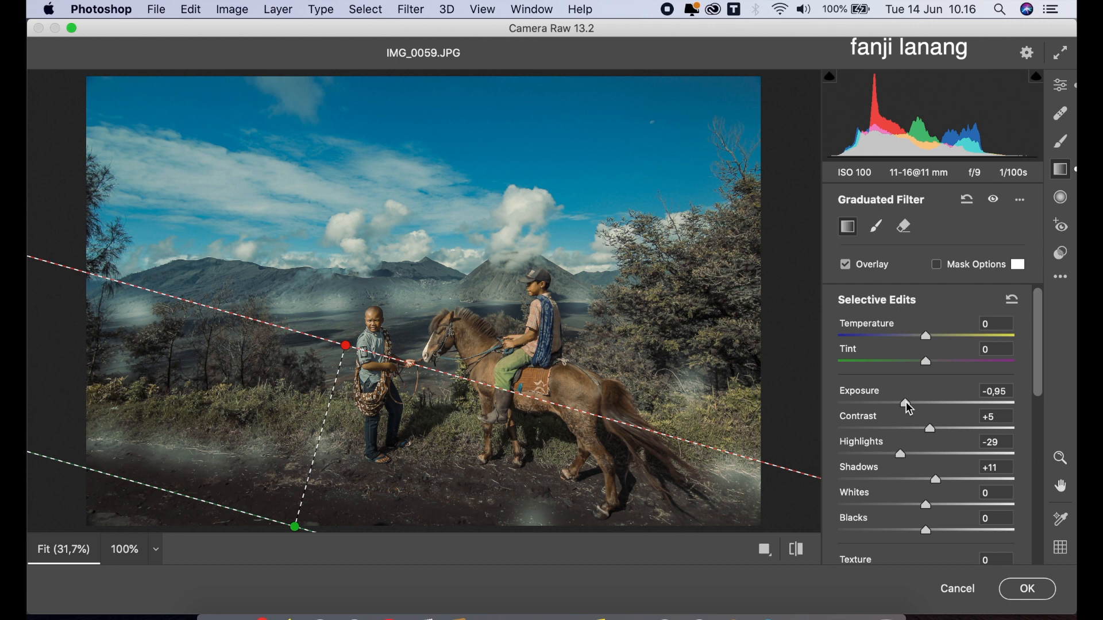
{"action": "left_click_drag", "start_coordinate": [906, 404], "coordinate": [897, 404]}
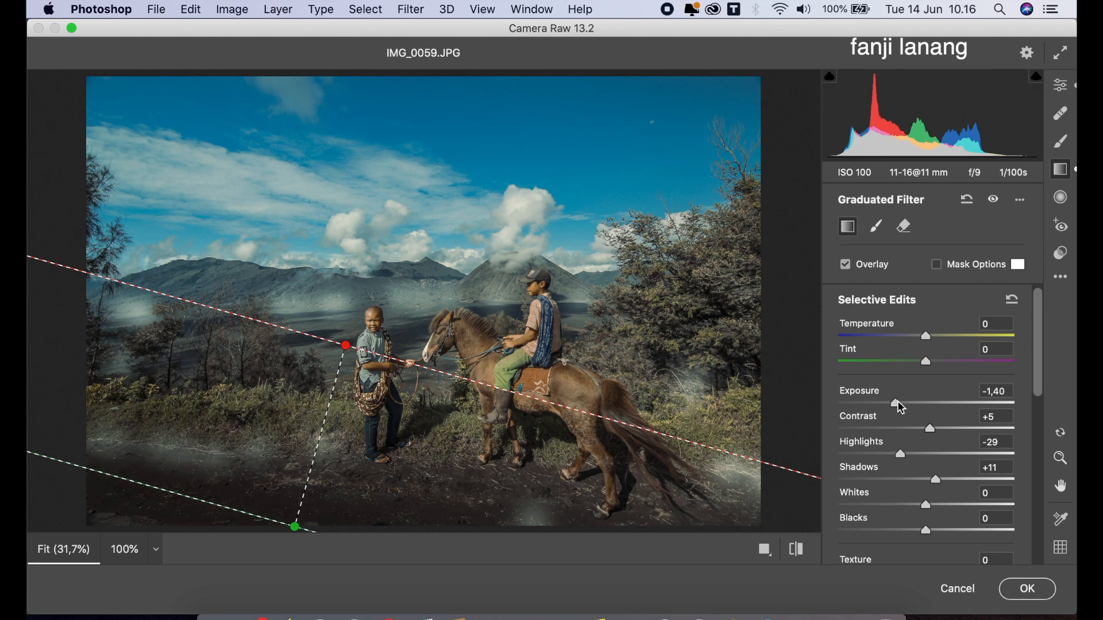
{"action": "left_click", "coordinate": [908, 405]}
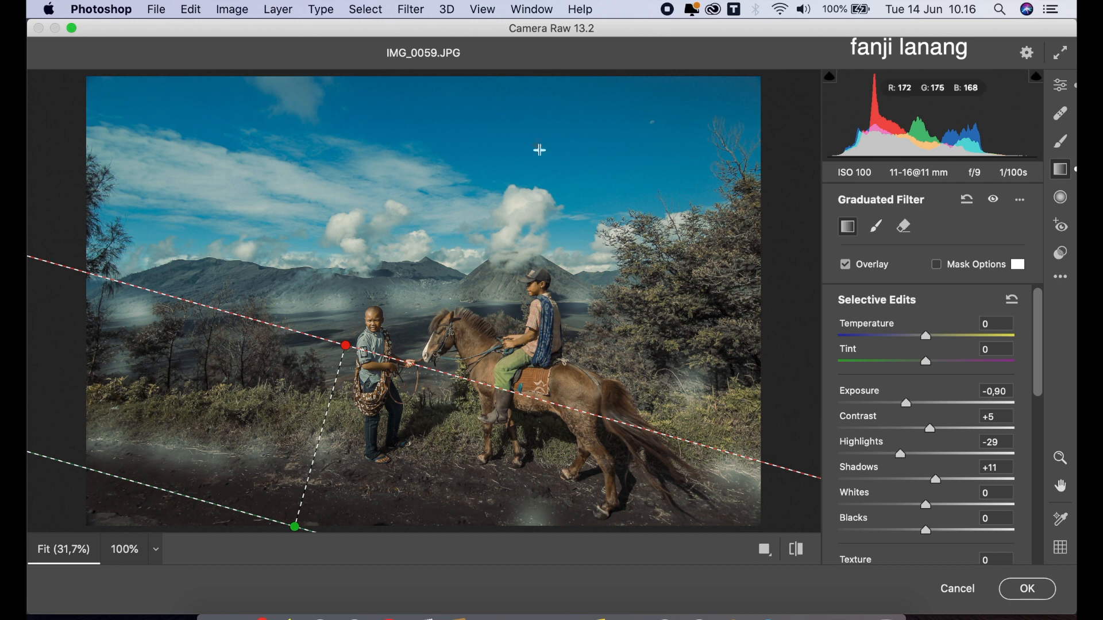
- Draw a second Graduated Filter from the top of the sky down to the rider with the same settings, and return to the Edit adjustments
{"action": "left_click_drag", "start_coordinate": [519, 74], "coordinate": [513, 103]}
{"action": "left_click_drag", "start_coordinate": [516, 168], "coordinate": [510, 329]}
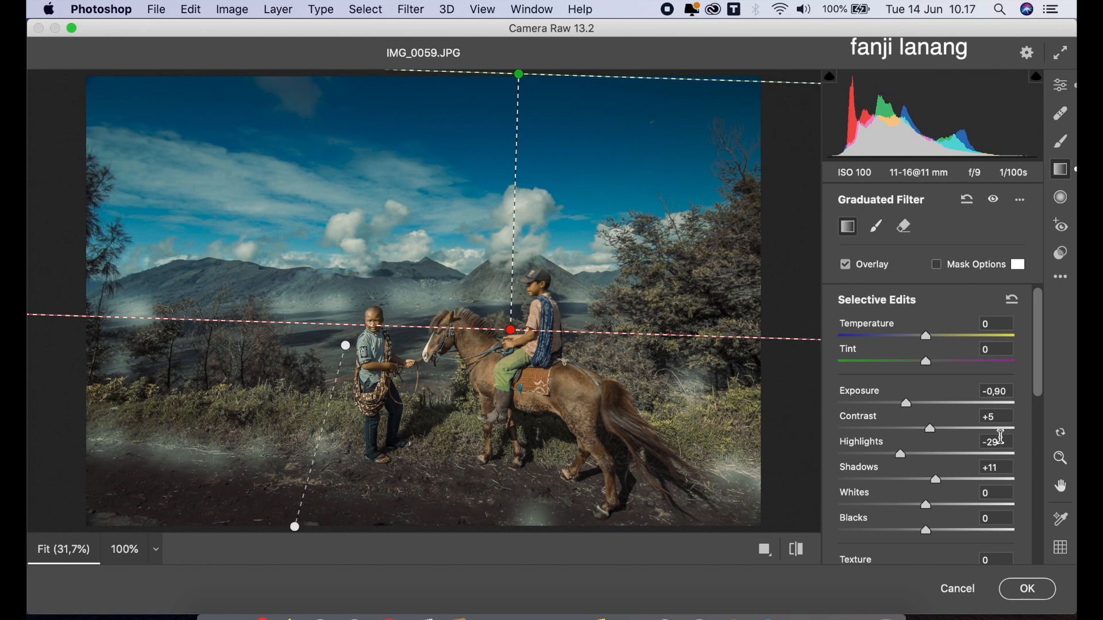
{"action": "left_click", "coordinate": [1061, 86]}
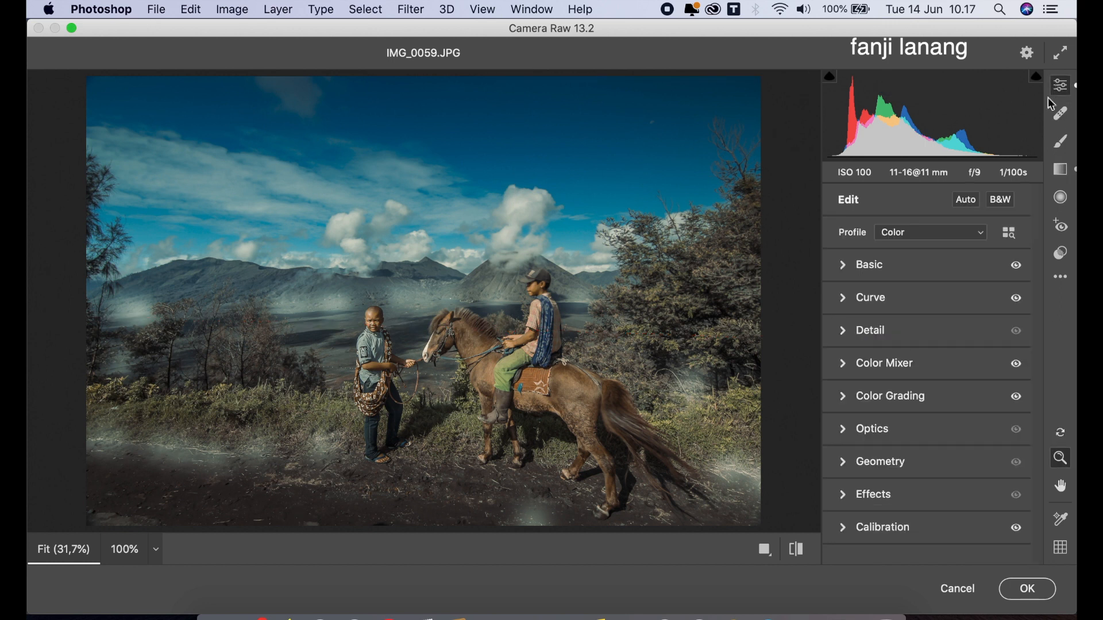
- Compare the photo before and after the edits, and apply the Camera Raw Filter
{"action": "left_click", "coordinate": [804, 543]}
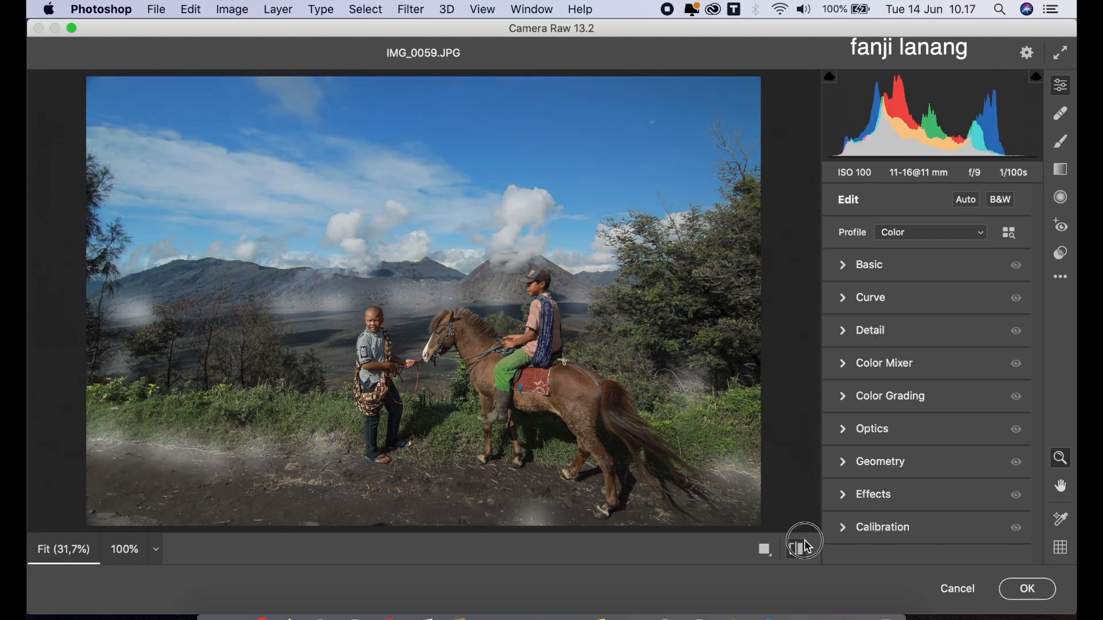
{"action": "left_click", "coordinate": [804, 543]}
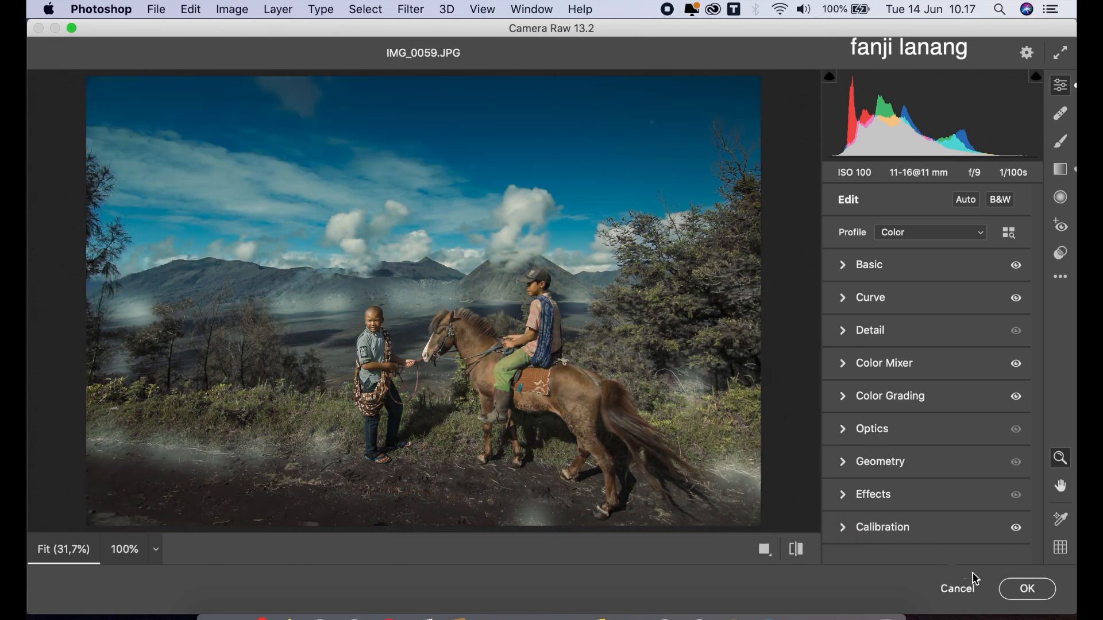
{"action": "left_click", "coordinate": [1015, 593]}
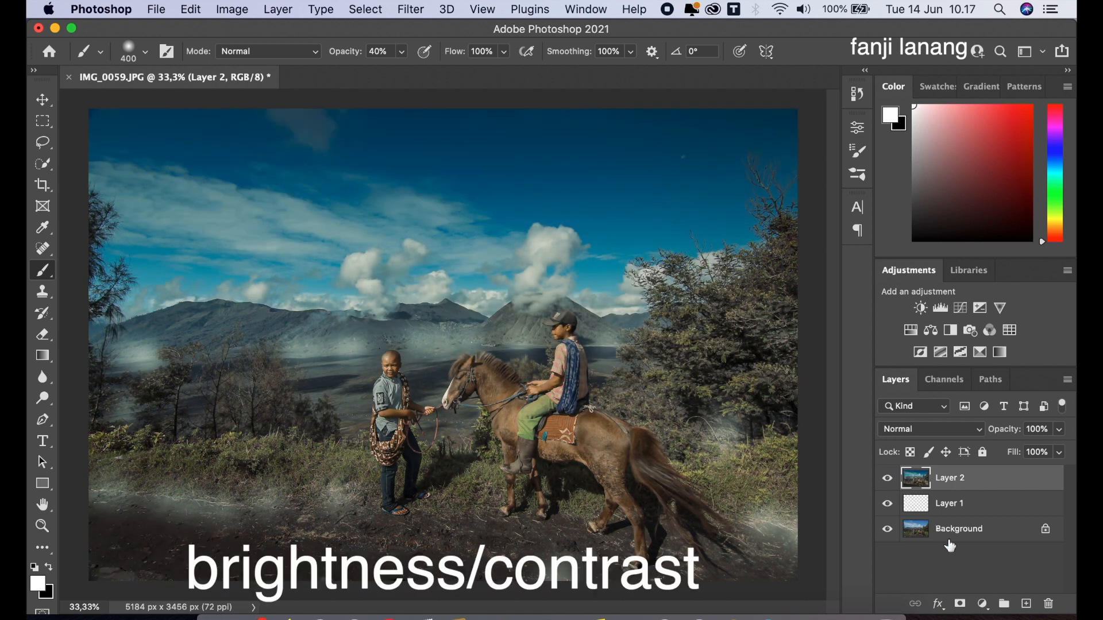
- Add a Brightness/Contrast adjustment layer with Brightness 11 and Contrast 5
{"action": "left_click", "coordinate": [980, 603]}
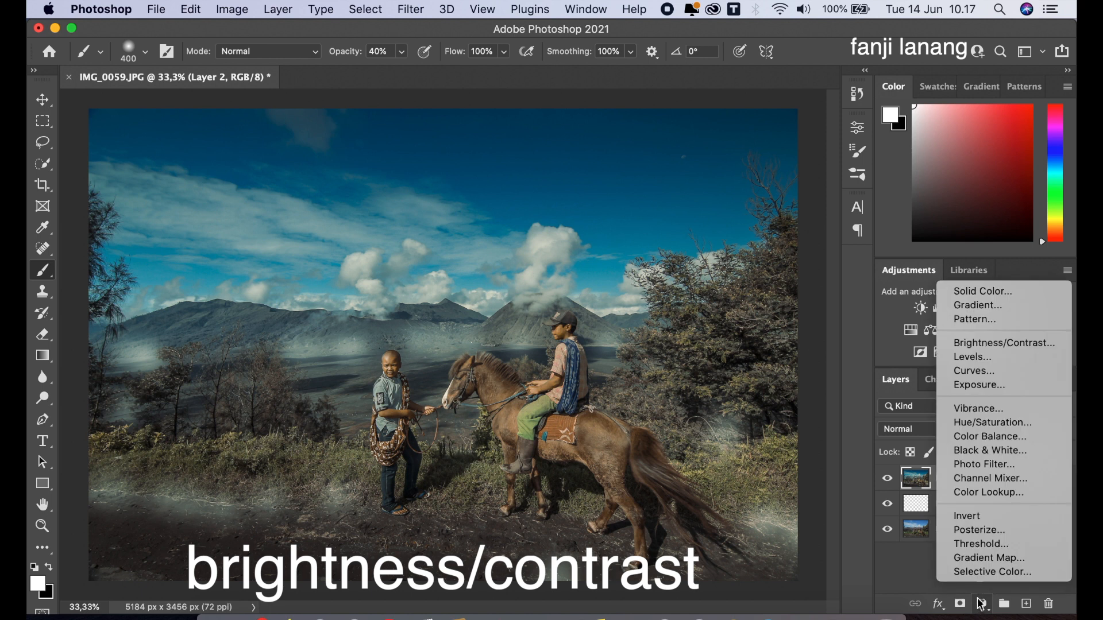
{"action": "left_click", "coordinate": [971, 343]}
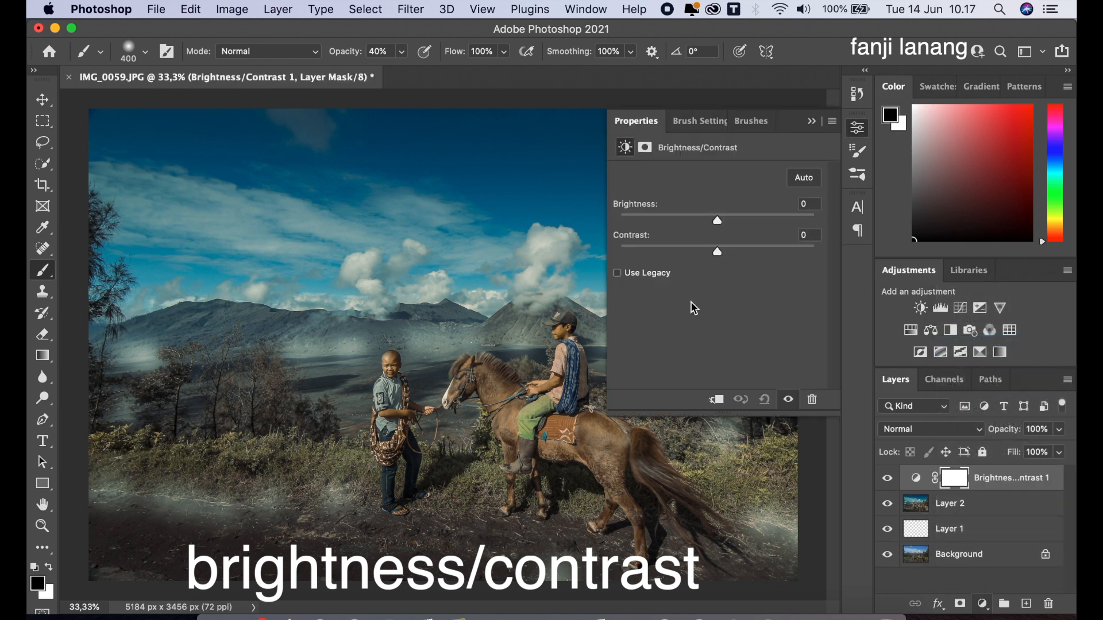
{"action": "left_click", "coordinate": [726, 223]}
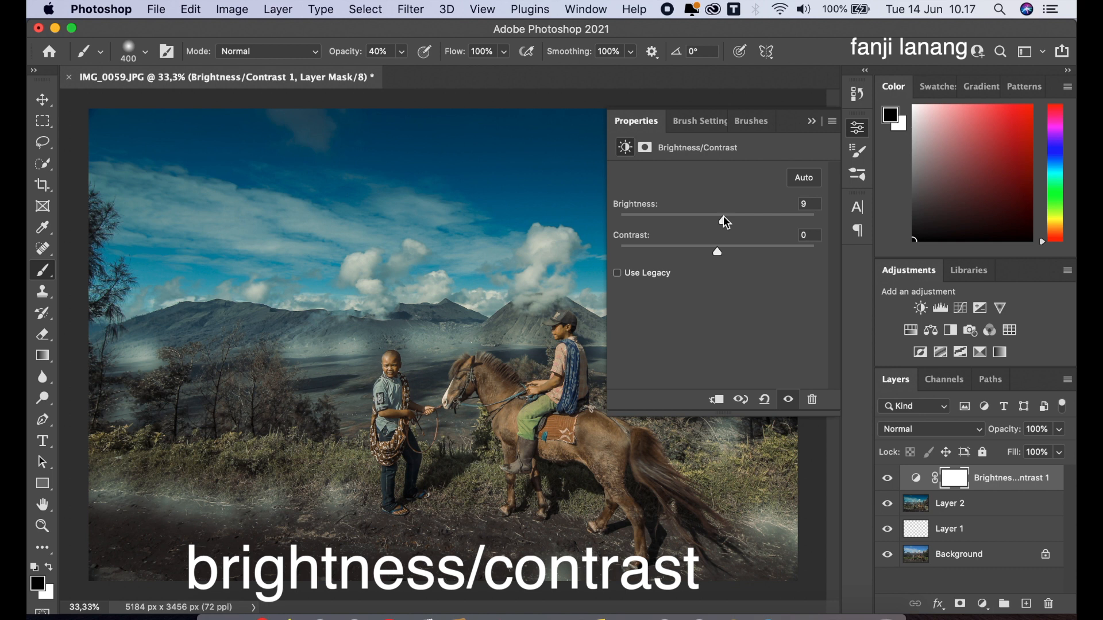
{"action": "left_click", "coordinate": [726, 224]}
{"action": "left_click_drag", "start_coordinate": [727, 224], "coordinate": [723, 252]}
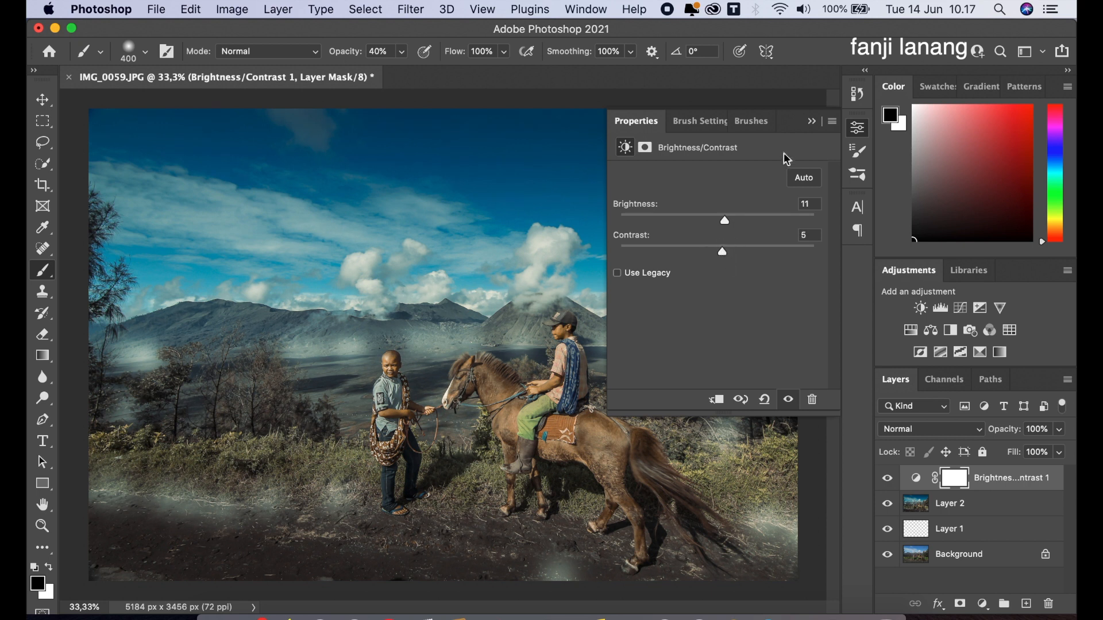
{"action": "left_click", "coordinate": [811, 123]}
- Add a blank layer and stamp the signature brush in white at 400 px in the photo's lower-left corner
{"action": "left_click", "coordinate": [1025, 603]}
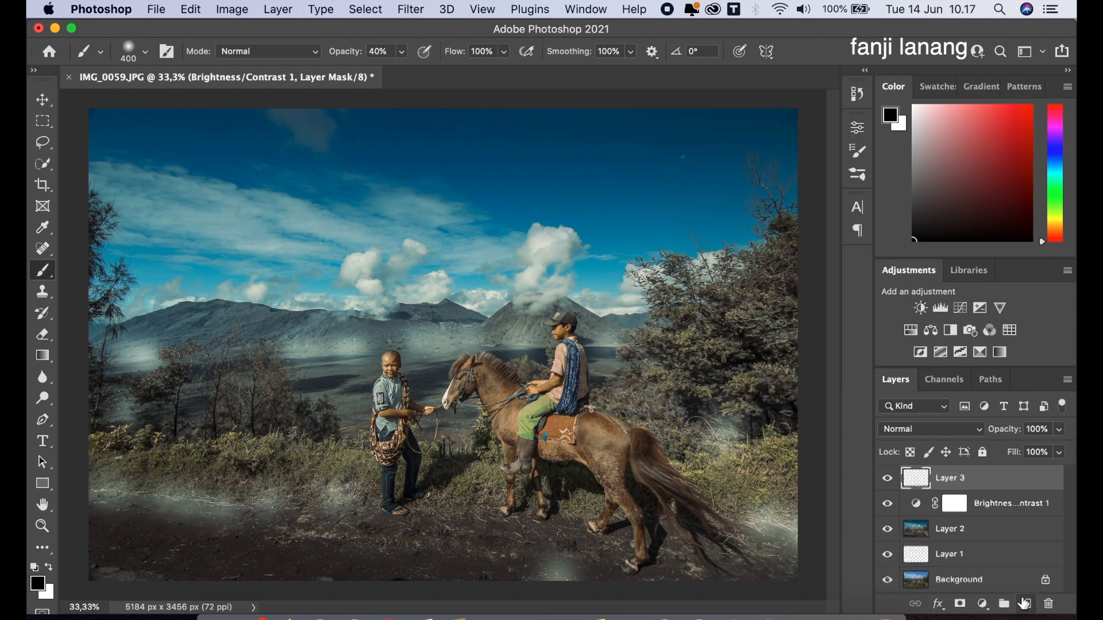
{"action": "key", "text": "x"}
{"action": "left_click", "coordinate": [148, 55]}
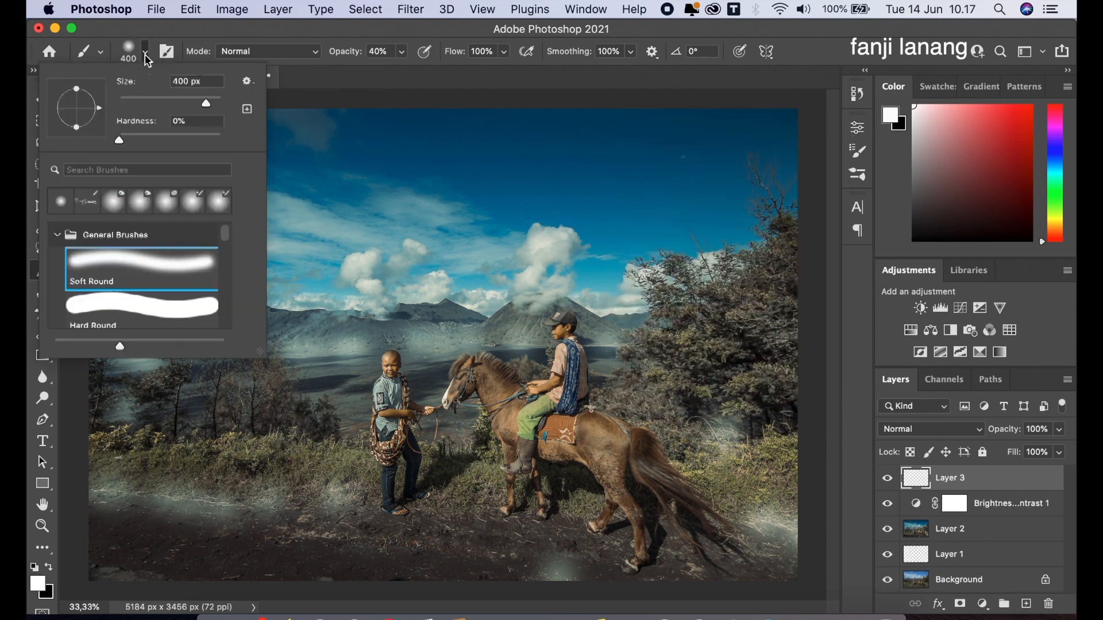
{"action": "left_click", "coordinate": [84, 204]}
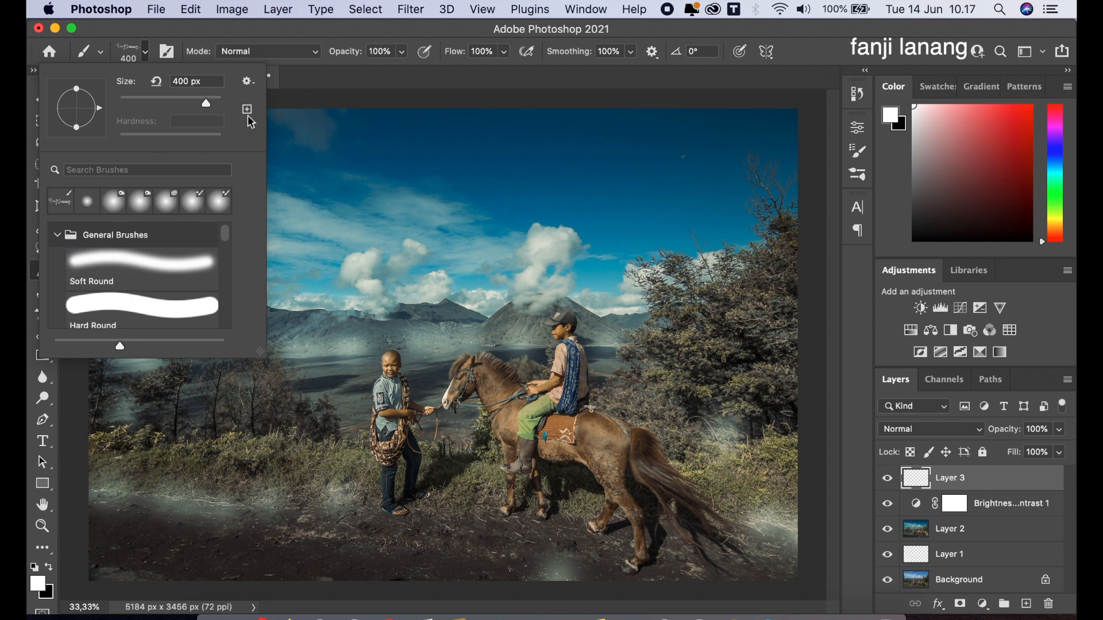
{"action": "left_click", "coordinate": [345, 84]}
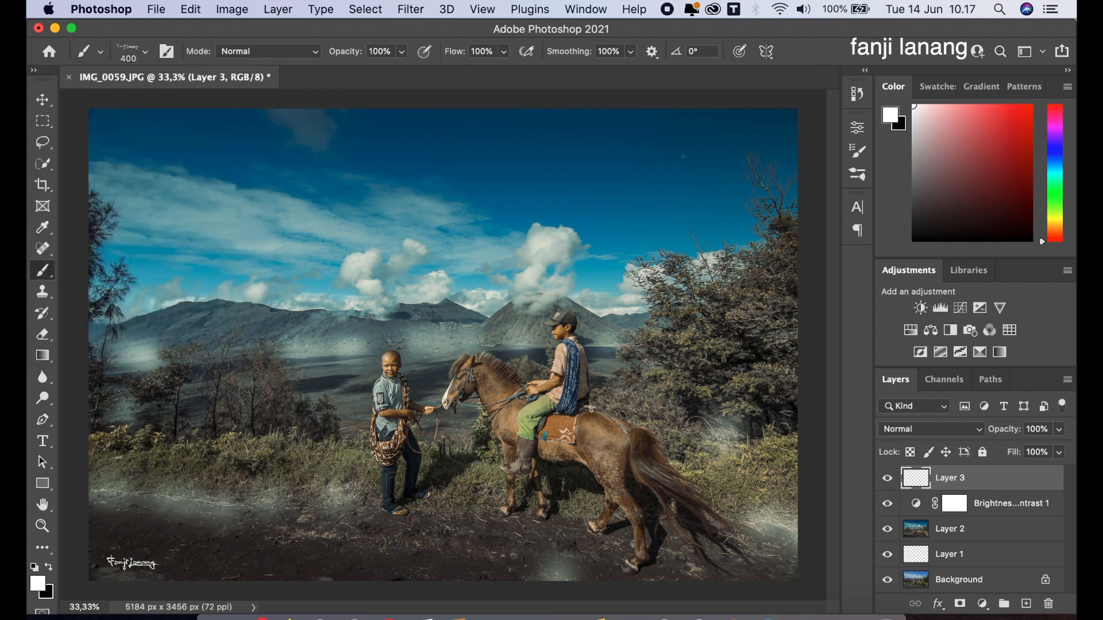